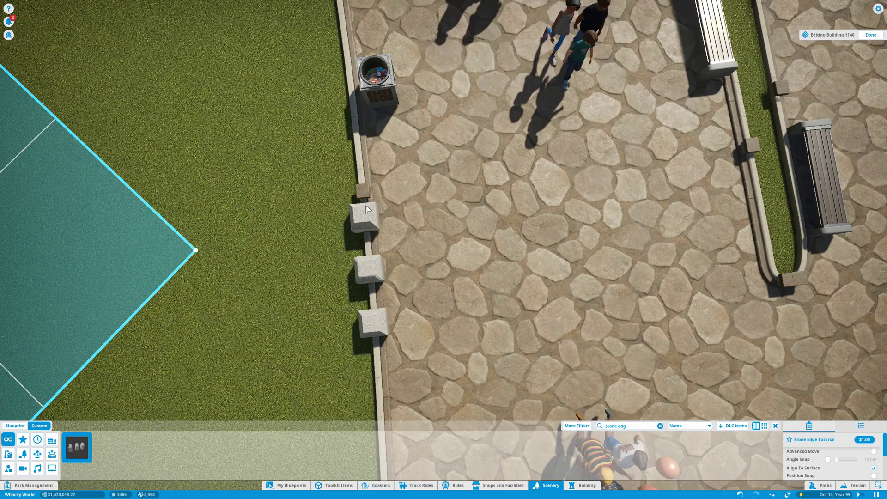
Step: Place a Stone Edge Tutorial piece on the curb beside the path and line a duplicate up along the curb using Advanced Move
{"action": "left_click", "coordinate": [367, 206]}
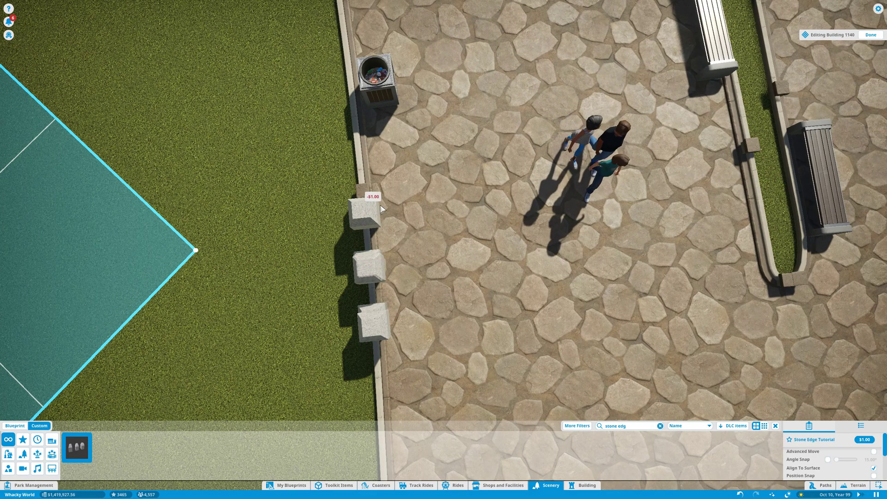
{"action": "right_click", "coordinate": [397, 214]}
{"action": "left_click", "coordinate": [371, 218]}
{"action": "key", "text": "x"}
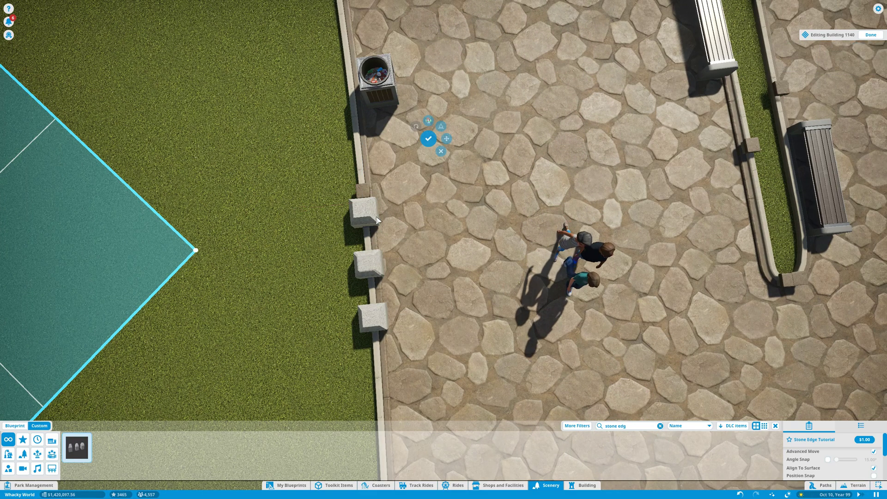
{"action": "key", "text": "x"}
{"action": "left_click_drag", "start_coordinate": [366, 171], "coordinate": [370, 194]}
{"action": "key", "text": "x"}
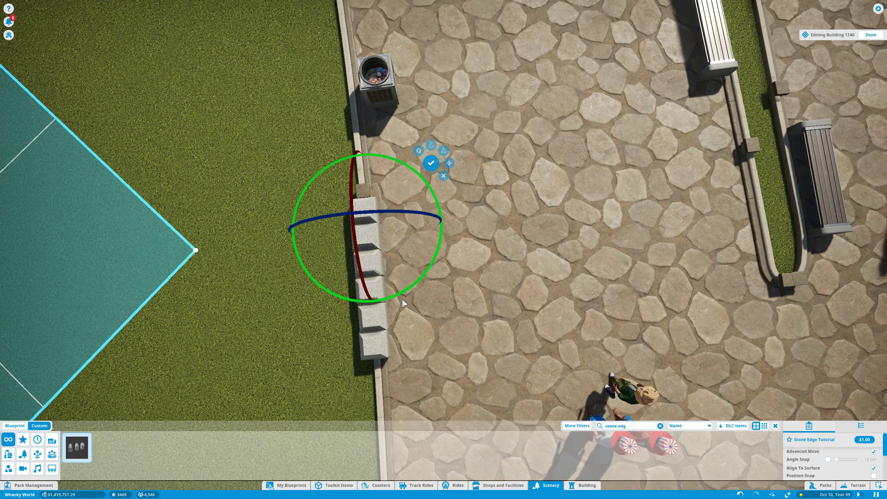
Step: Extend the row of stone edging along the curb with further duplicates, closing the gaps between stones and following the curve
{"action": "scroll", "coordinate": [443, 304], "scroll_direction": "down", "scroll_amount": 4}
{"action": "right_click_drag", "start_coordinate": [442, 304], "coordinate": [444, 172]}
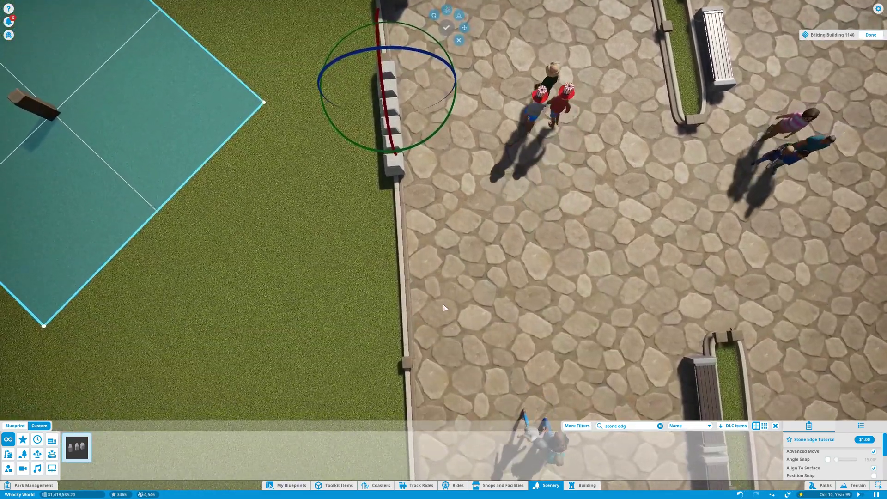
{"action": "key", "text": "x"}
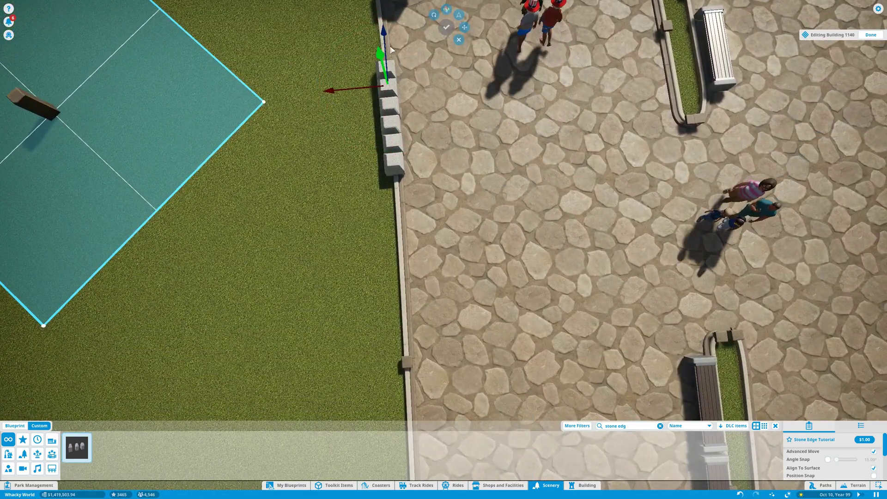
{"action": "key", "text": "d"}
{"action": "middle_click_drag", "start_coordinate": [391, 47], "coordinate": [385, 41]}
{"action": "left_click_drag", "start_coordinate": [387, 44], "coordinate": [396, 135]}
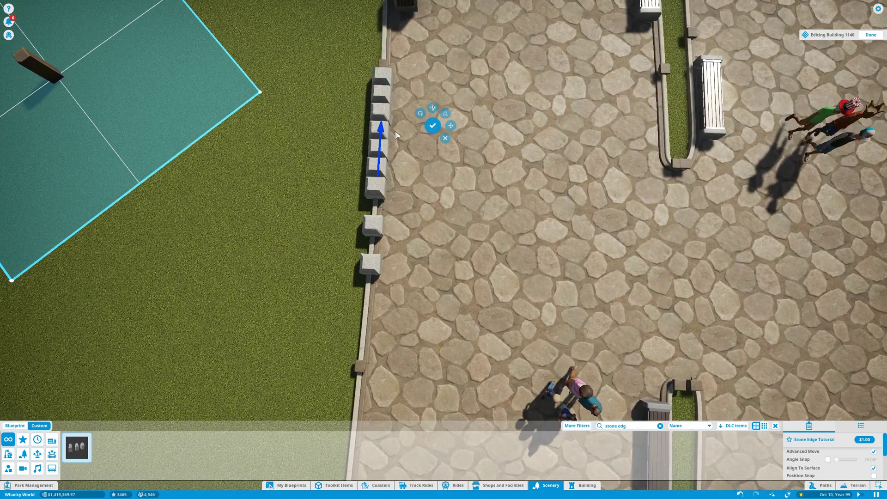
{"action": "key", "text": "x"}
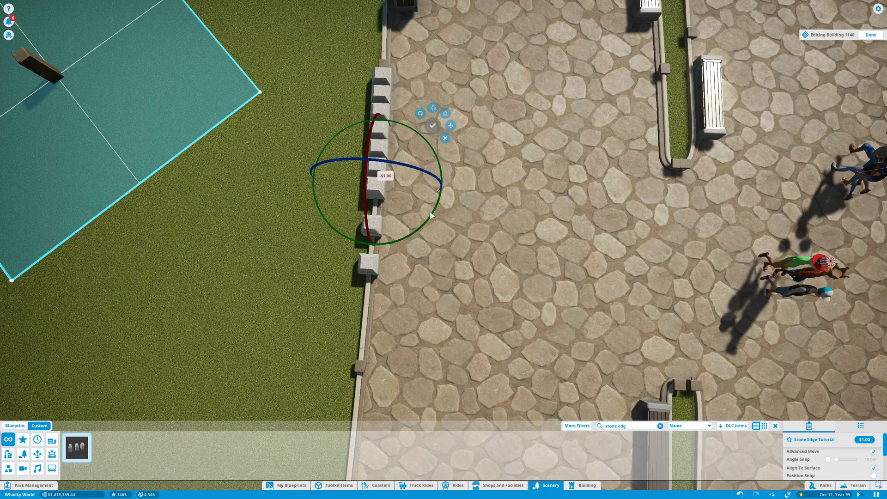
{"action": "key", "text": "x"}
{"action": "left_click_drag", "start_coordinate": [392, 137], "coordinate": [387, 263]}
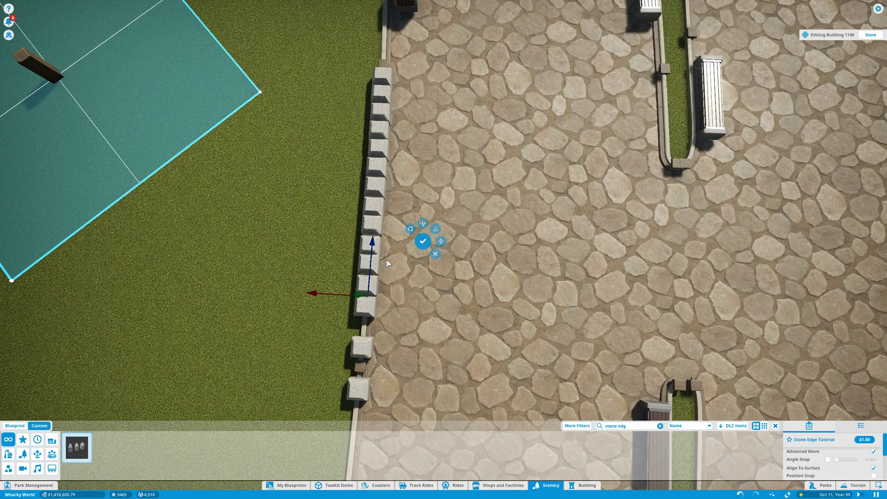
Step: Continue the stone edging toward the arched beam with more duplicates aligned to the curb and place the last one
{"action": "key", "text": "s"}
{"action": "key", "text": "w"}
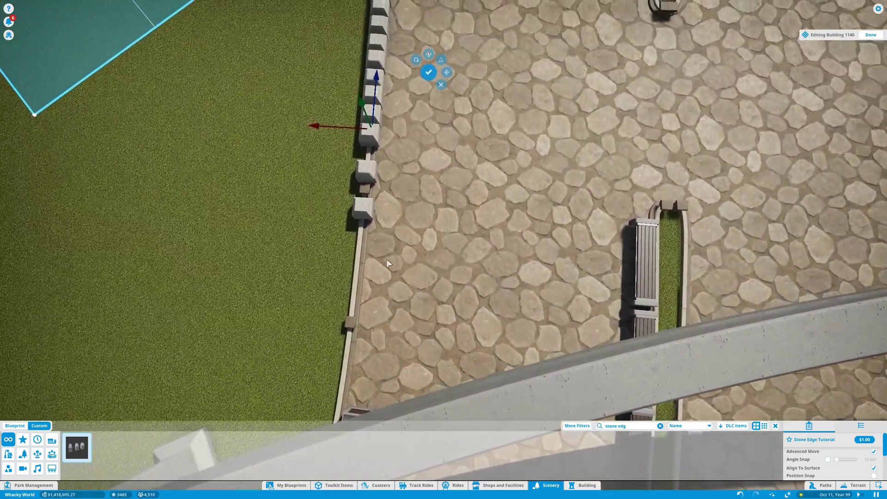
{"action": "key", "text": "Tab"}
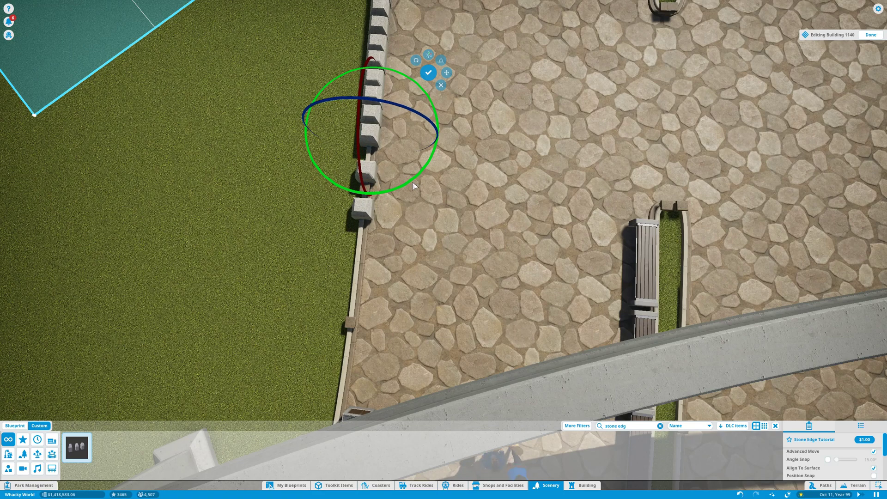
{"action": "key", "text": "Tab"}
{"action": "left_click_drag", "start_coordinate": [382, 99], "coordinate": [381, 193]}
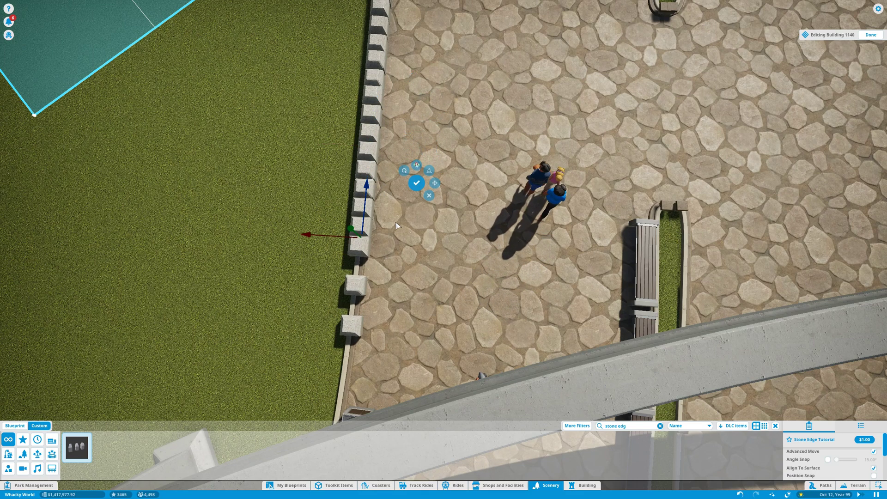
{"action": "key", "text": "Tab"}
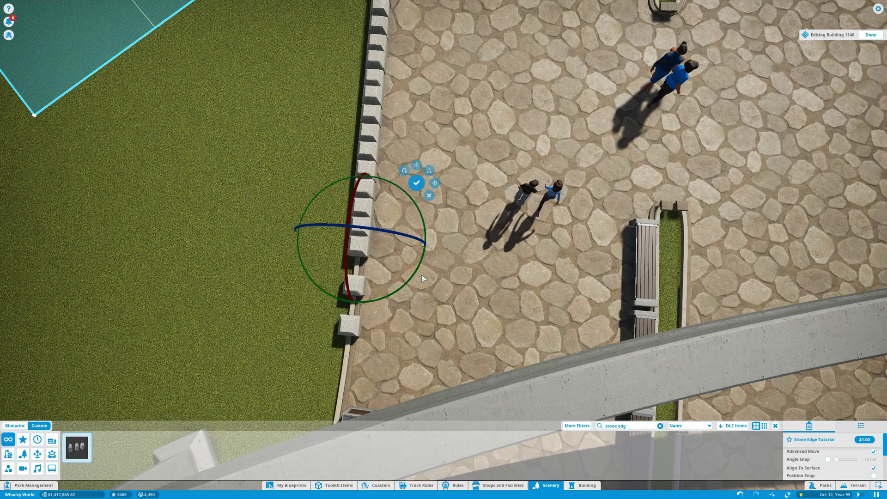
{"action": "key", "text": "Tab"}
{"action": "left_click_drag", "start_coordinate": [370, 226], "coordinate": [373, 223]}
{"action": "left_click", "coordinate": [403, 250]}
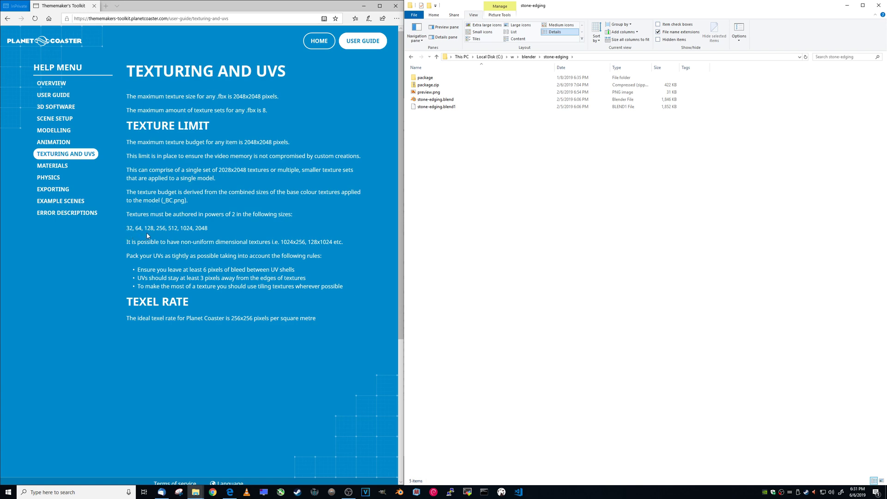
Step: In File Explorer, open the package folder and check Rock_BC.png's preview and dimensions against the texture sizes in the toolkit guide
{"action": "left_click_drag", "start_coordinate": [196, 229], "coordinate": [208, 230]}
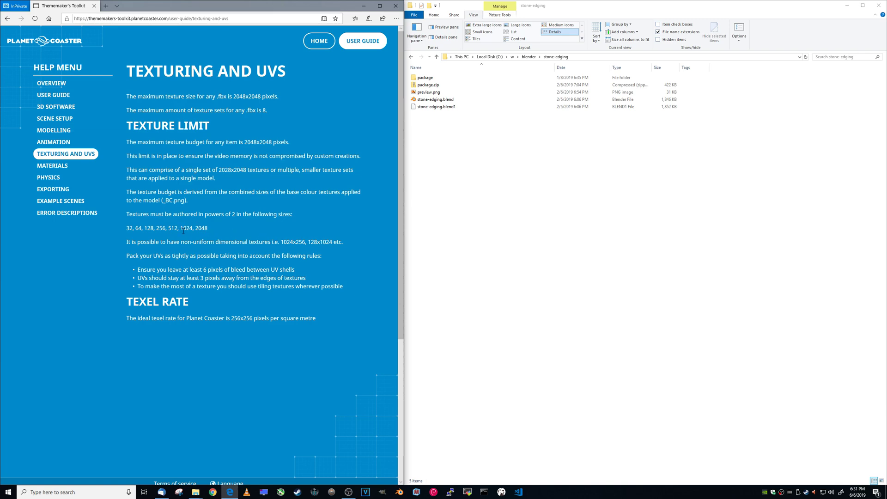
{"action": "left_click", "coordinate": [512, 168]}
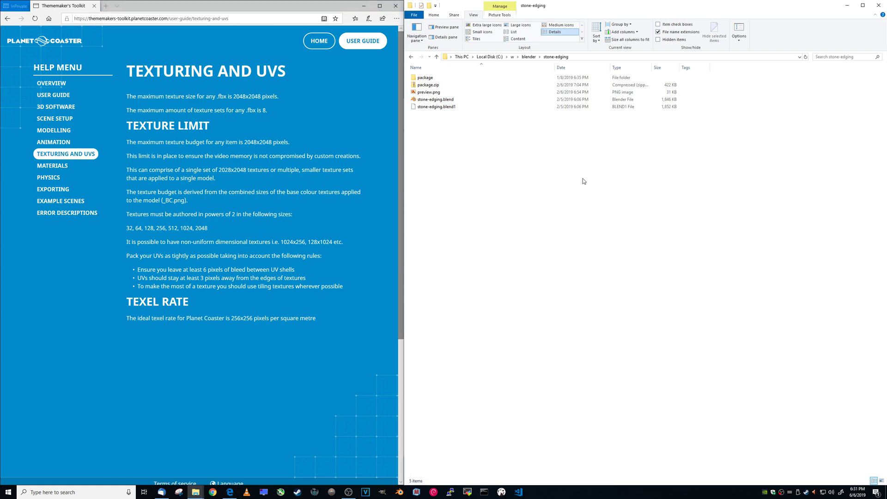
{"action": "double_click", "coordinate": [432, 78]}
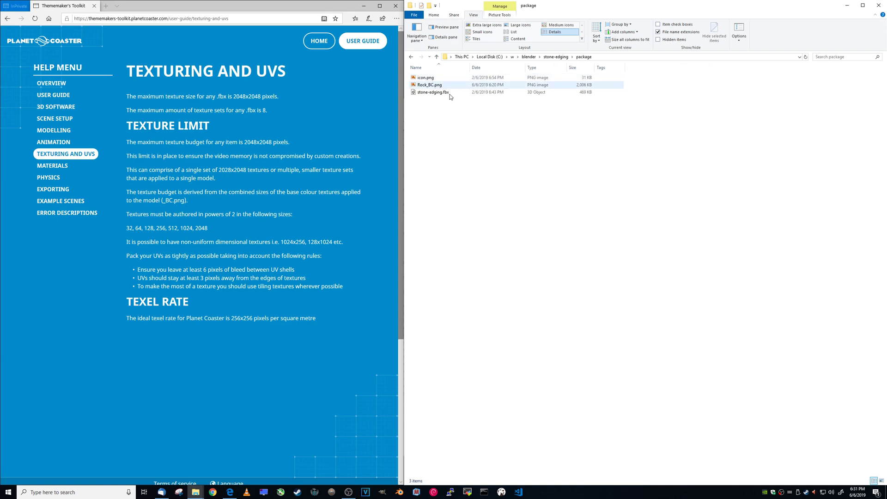
{"action": "left_click", "coordinate": [423, 86]}
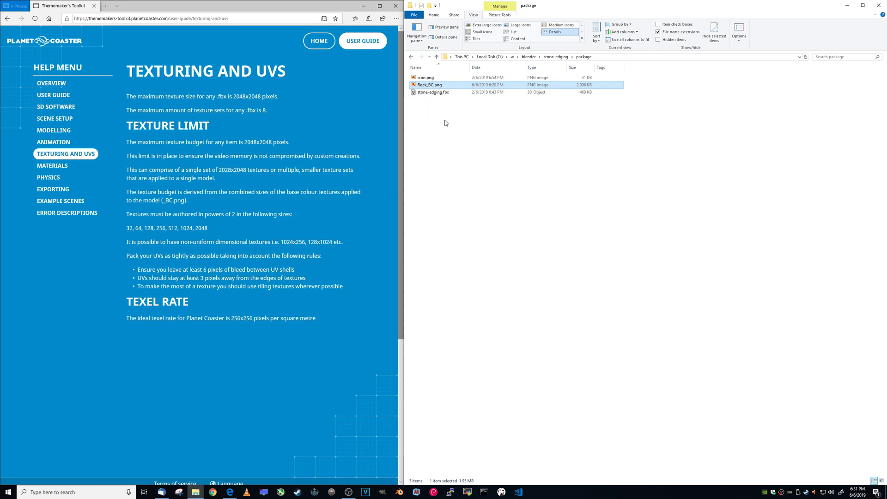
{"action": "left_click", "coordinate": [447, 28]}
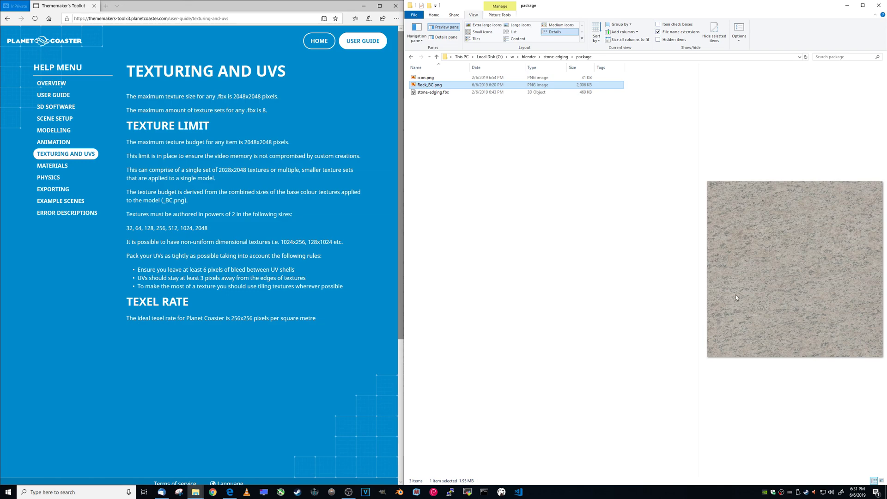
{"action": "left_click", "coordinate": [439, 37]}
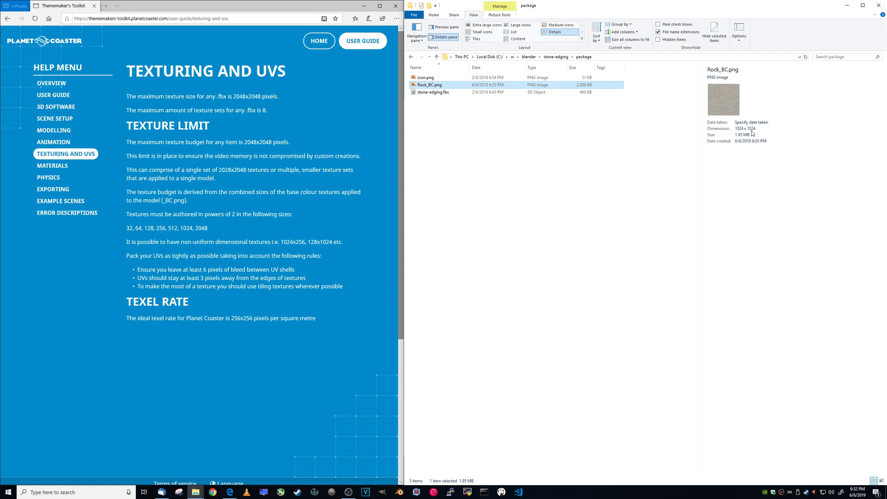
{"action": "double_click", "coordinate": [190, 229]}
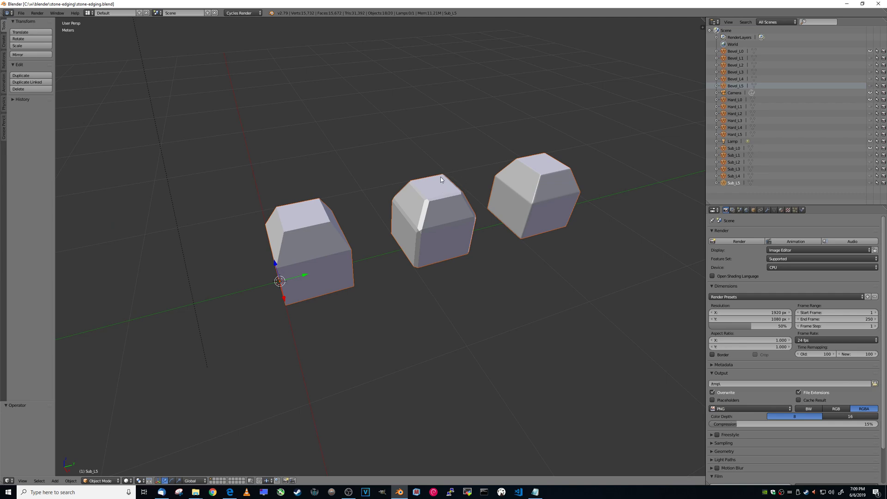
Step: In Blender, select the Hard_L0 block and expand Hard_L0 and Hard_L1 in the outliner down to their materials and textures
{"action": "right_click", "coordinate": [318, 236]}
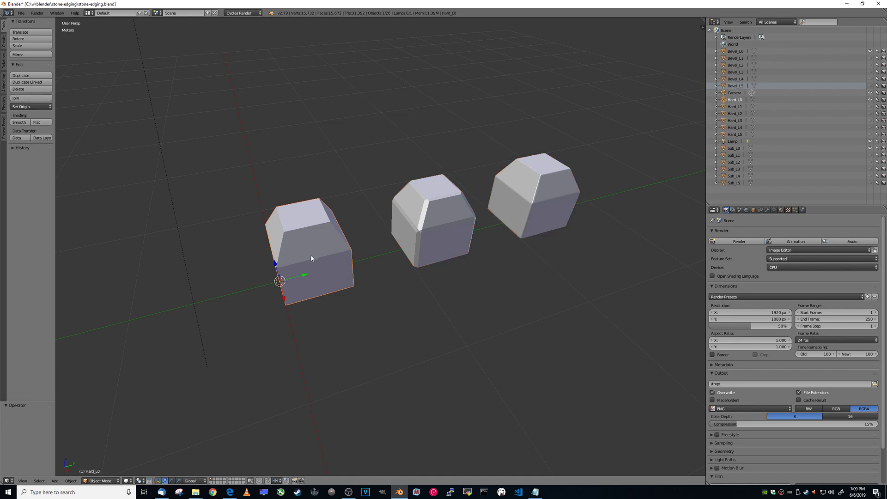
{"action": "left_click", "coordinate": [717, 99]}
{"action": "left_click", "coordinate": [724, 106]}
{"action": "left_click", "coordinate": [731, 113]}
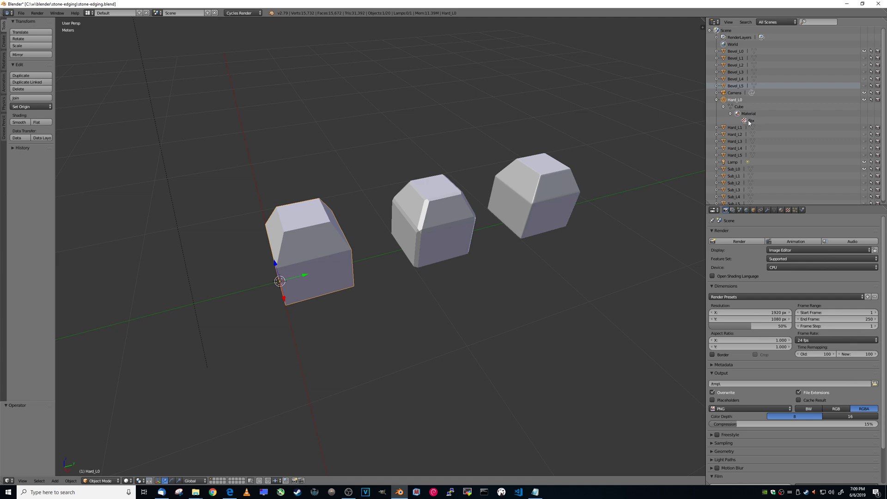
{"action": "left_click", "coordinate": [717, 127]}
{"action": "left_click", "coordinate": [731, 141]}
Step: Split the 3D view into three areas and make the upper new area a Node Editor with its sidebar hidden
{"action": "left_click_drag", "start_coordinate": [701, 28], "coordinate": [288, 62]}
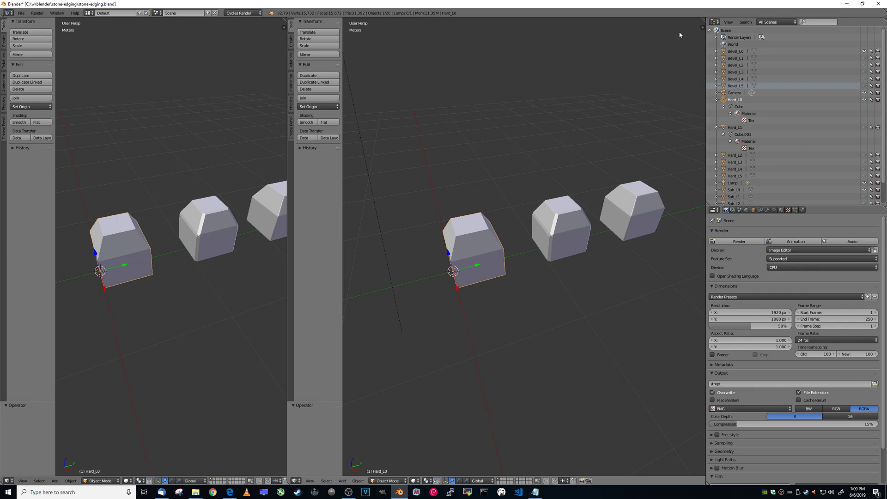
{"action": "left_click_drag", "start_coordinate": [703, 28], "coordinate": [675, 254]}
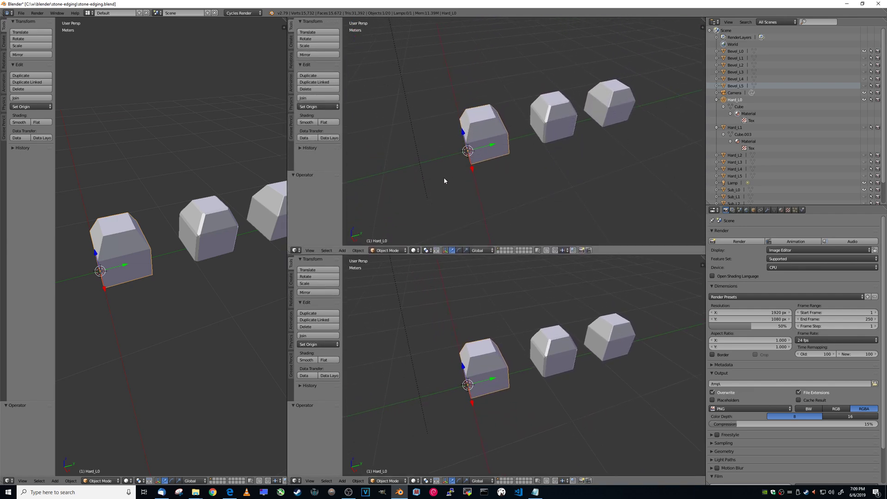
{"action": "left_click", "coordinate": [295, 250]}
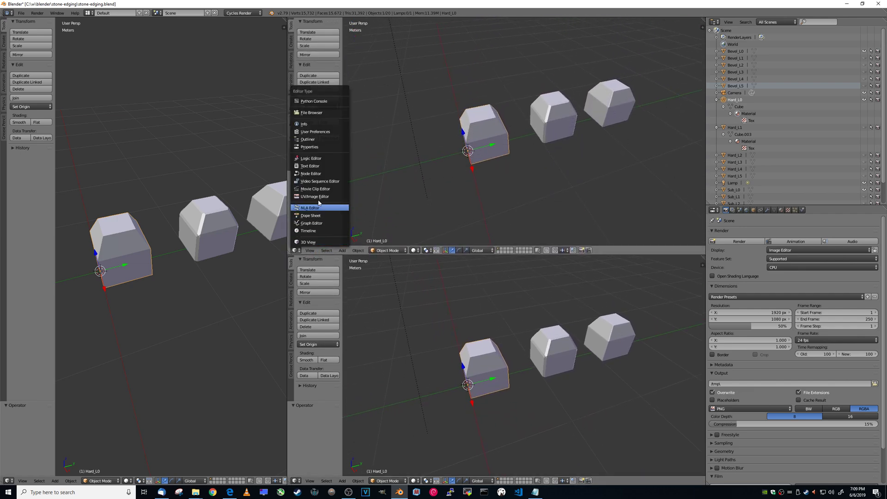
{"action": "left_click", "coordinate": [318, 175]}
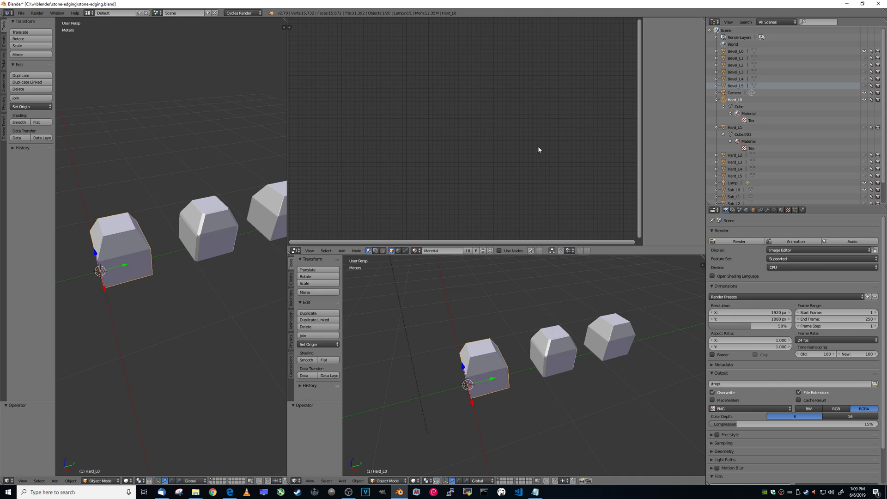
{"action": "key", "text": "n"}
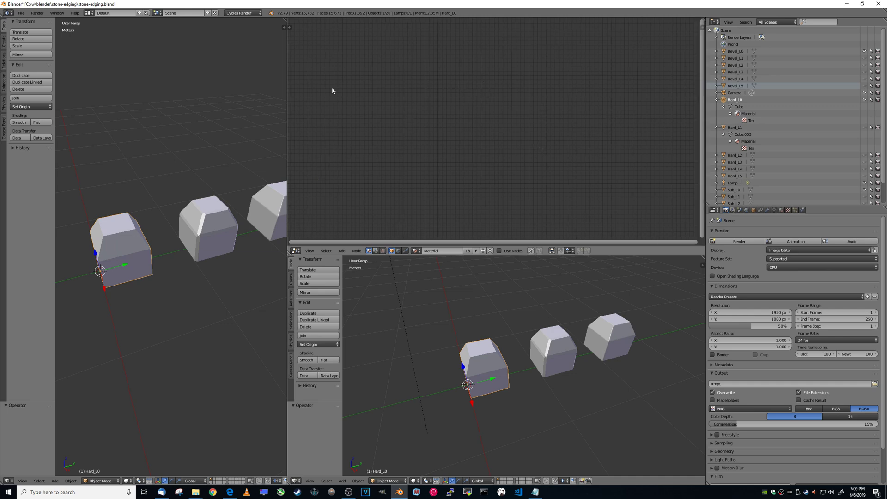
Step: Choose Cycles Render as the render engine and make the lower new area a UV/Image Editor
{"action": "left_click", "coordinate": [241, 13]}
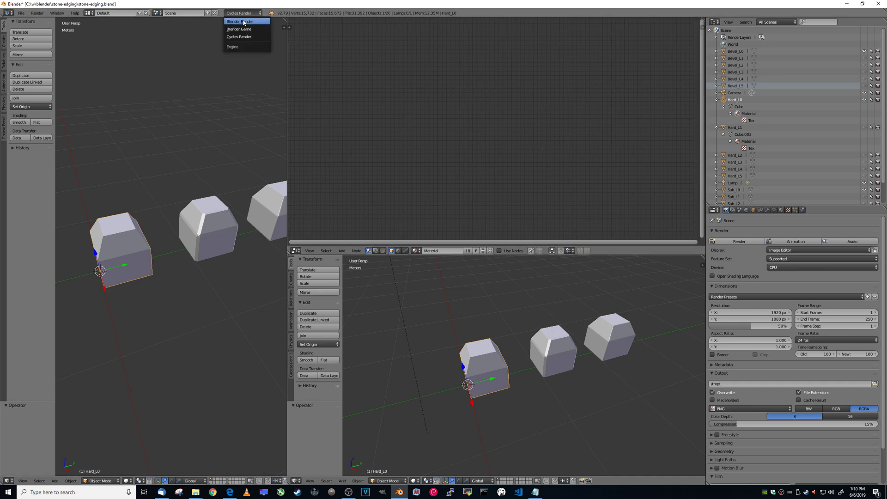
{"action": "left_click", "coordinate": [242, 37]}
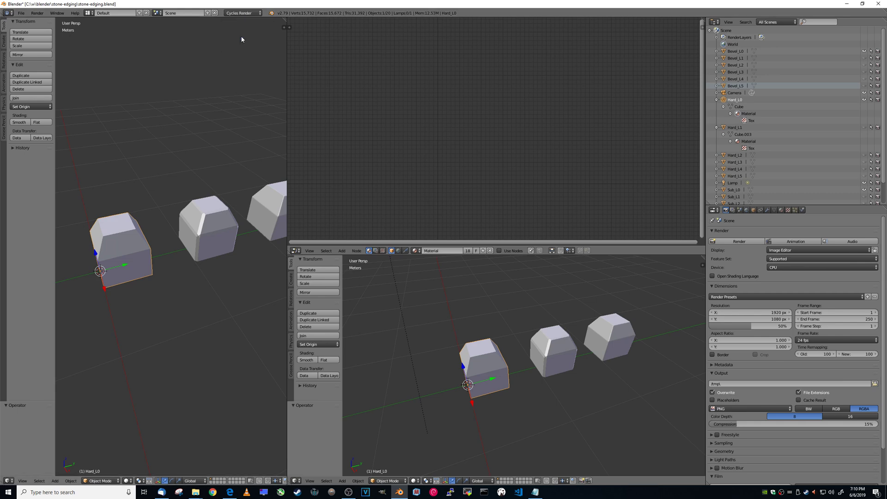
{"action": "left_click", "coordinate": [296, 481]}
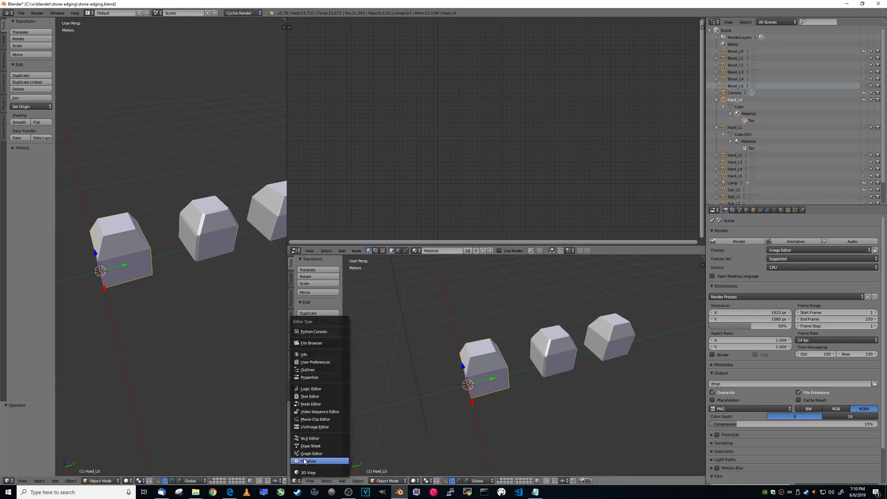
{"action": "left_click", "coordinate": [310, 426]}
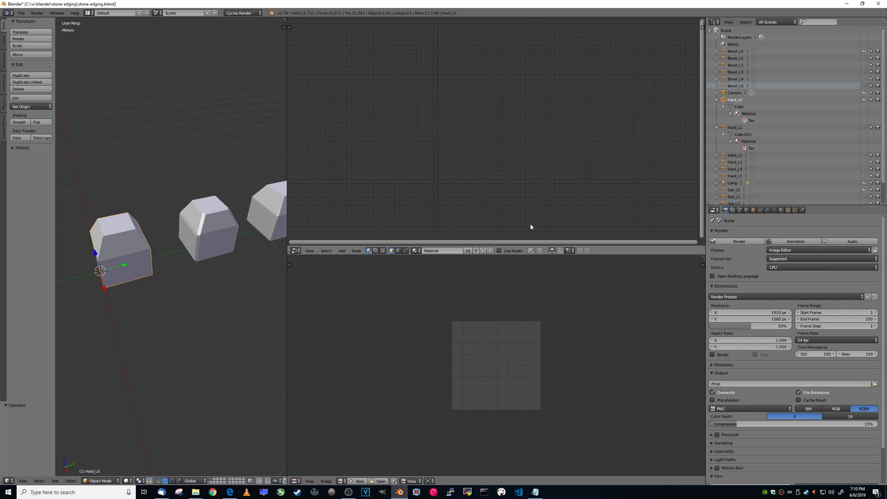
Step: Enable nodes for the Hard_L0 block's material and delete its Diffuse BSDF node
{"action": "left_click", "coordinate": [510, 253]}
{"action": "key", "text": "Home"}
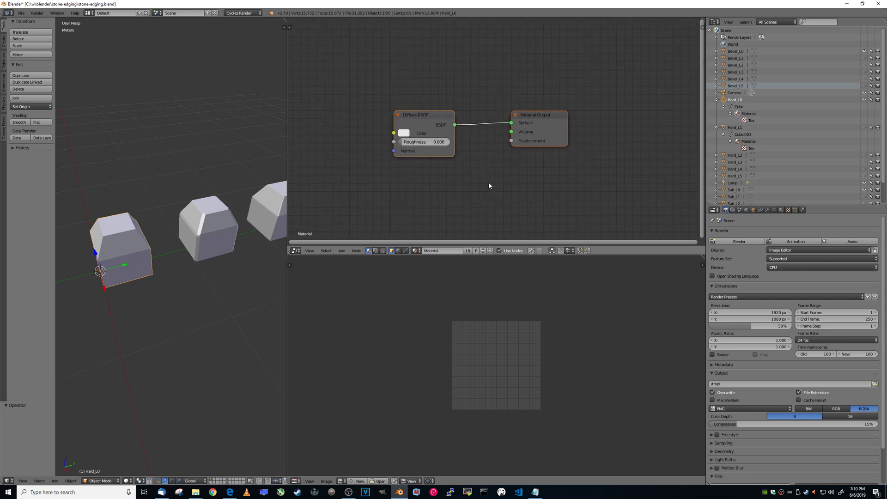
{"action": "scroll", "coordinate": [470, 173], "scroll_direction": "up", "scroll_amount": 1}
{"action": "left_click", "coordinate": [408, 113]}
{"action": "left_click", "coordinate": [543, 113]}
{"action": "left_click", "coordinate": [416, 113]}
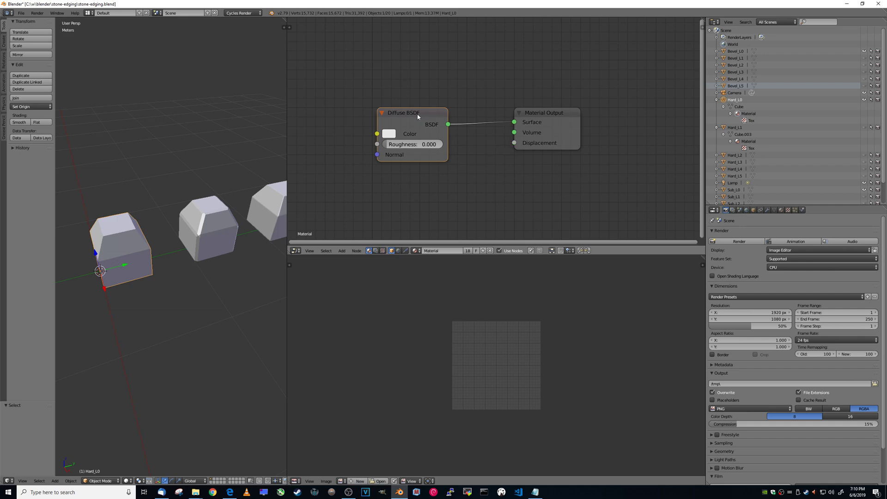
{"action": "key", "text": "x"}
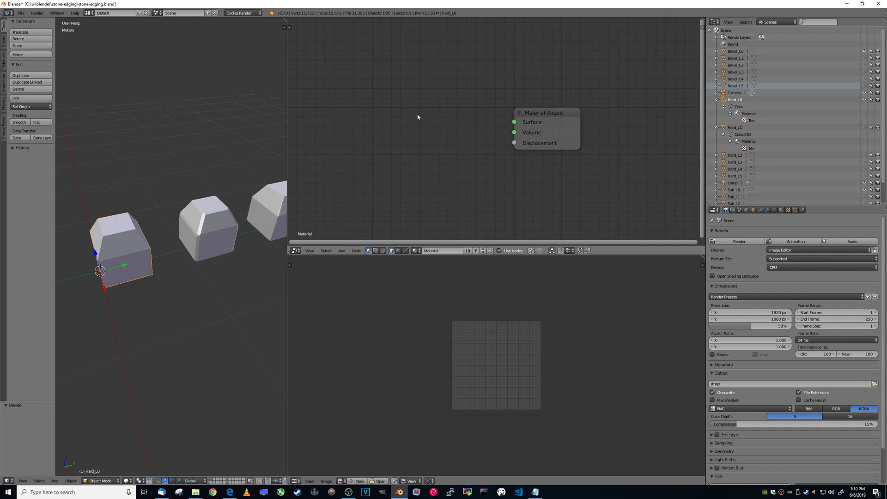
Step: Add a Principled BSDF node and link its BSDF output to the Material Output's Surface input
{"action": "key", "text": "shift+a"}
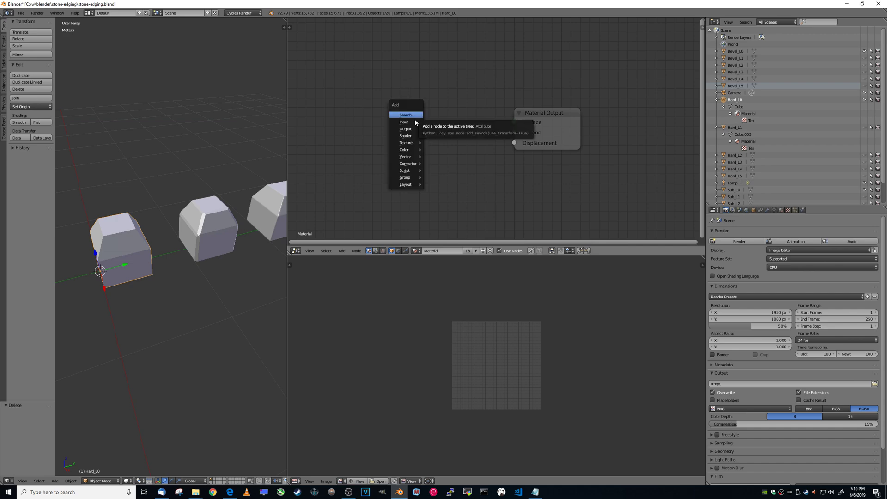
{"action": "mouse_move", "coordinate": [407, 136]}
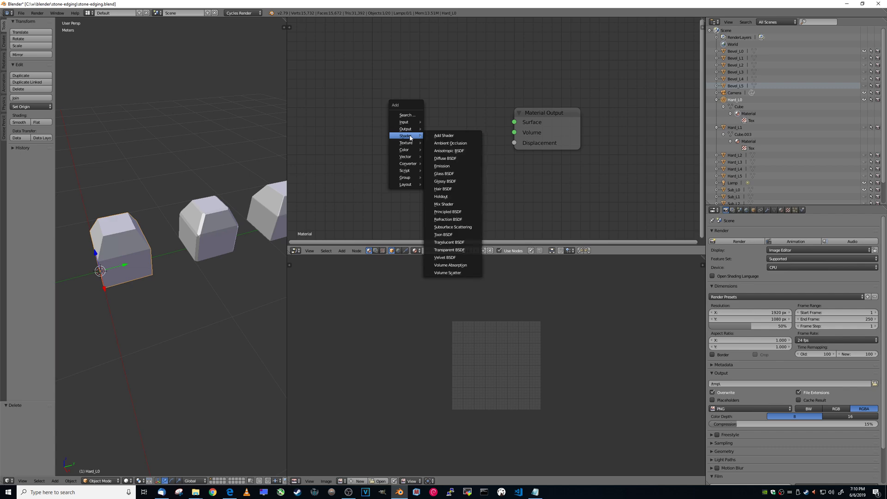
{"action": "left_click", "coordinate": [443, 215]}
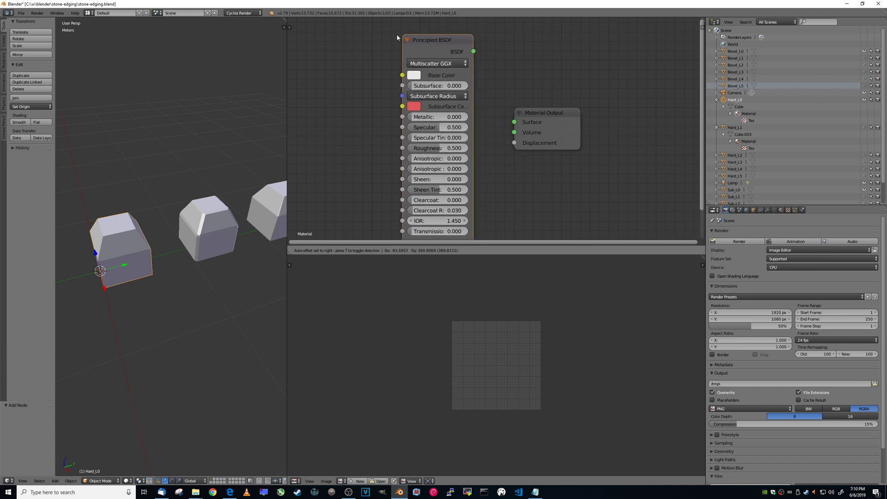
{"action": "left_click", "coordinate": [378, 38]}
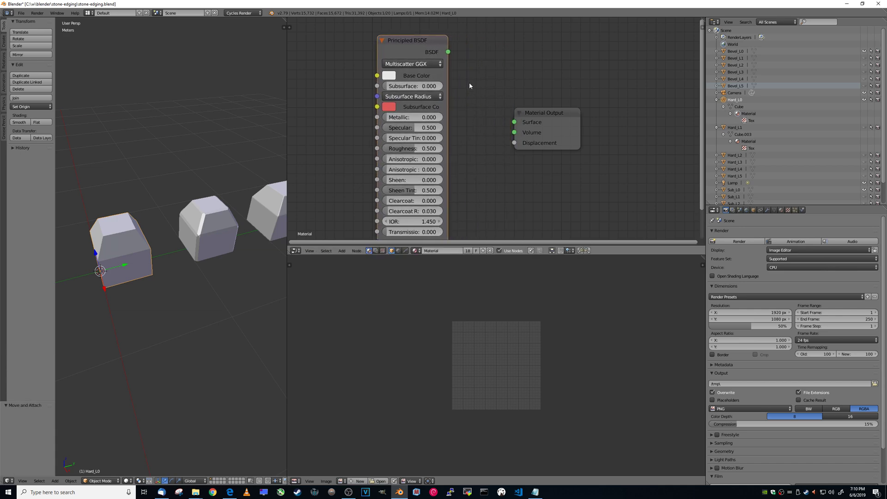
{"action": "left_click_drag", "start_coordinate": [448, 51], "coordinate": [515, 123]}
{"action": "scroll", "coordinate": [553, 152], "scroll_direction": "down", "scroll_amount": 3}
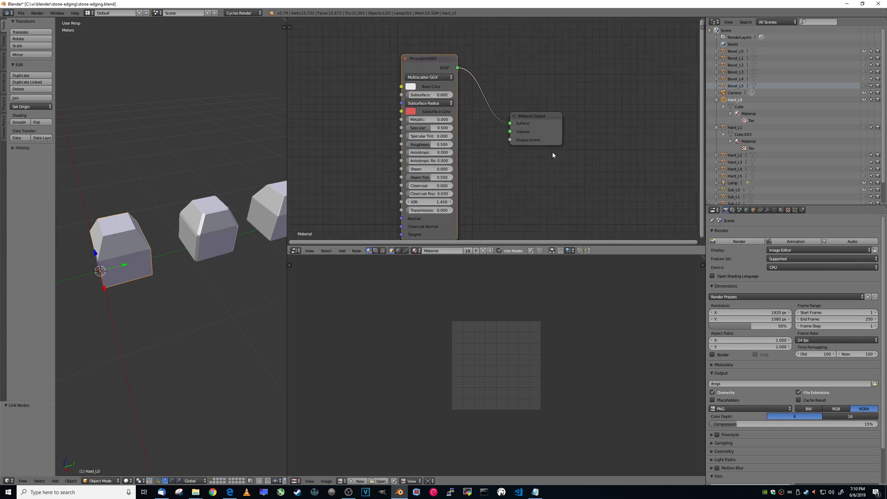
{"action": "scroll", "coordinate": [513, 132], "scroll_direction": "down", "scroll_amount": 1}
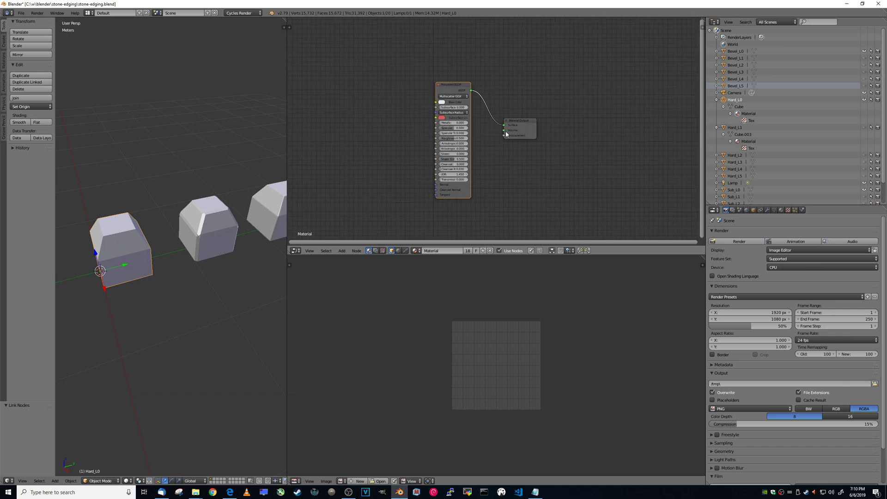
Step: Add an Image Texture node beside the Principled BSDF and link its Color output to the Base Color input
{"action": "middle_click_drag", "start_coordinate": [380, 102], "coordinate": [511, 83]}
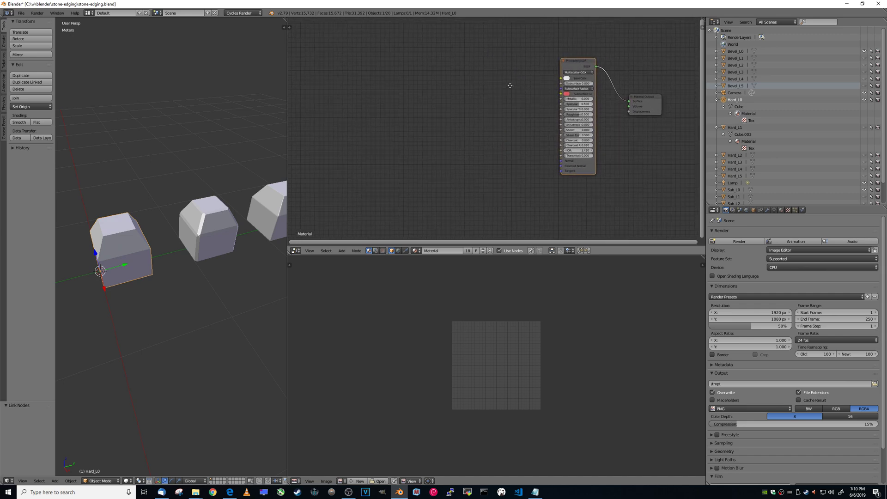
{"action": "key", "text": "shift+a"}
{"action": "mouse_move", "coordinate": [512, 88]}
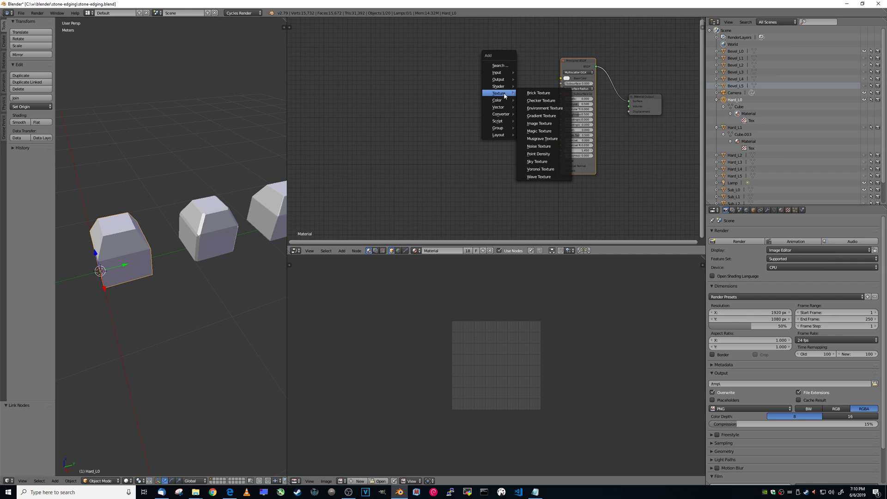
{"action": "left_click", "coordinate": [539, 123]}
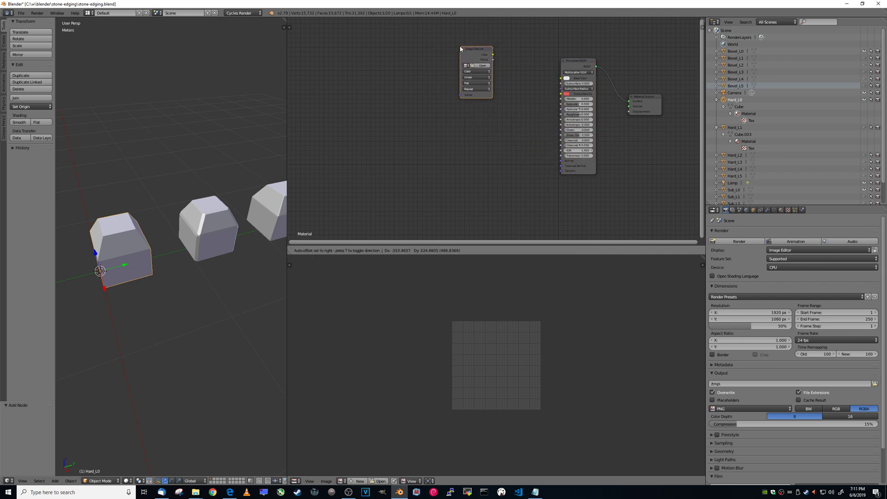
{"action": "left_click", "coordinate": [461, 49]}
{"action": "scroll", "coordinate": [517, 90], "scroll_direction": "up", "scroll_amount": 5}
{"action": "middle_click_drag", "start_coordinate": [521, 88], "coordinate": [459, 126]}
{"action": "scroll", "coordinate": [466, 121], "scroll_direction": "up", "scroll_amount": 2}
{"action": "middle_click_drag", "start_coordinate": [470, 87], "coordinate": [457, 115]}
{"action": "left_click_drag", "start_coordinate": [407, 105], "coordinate": [430, 103]}
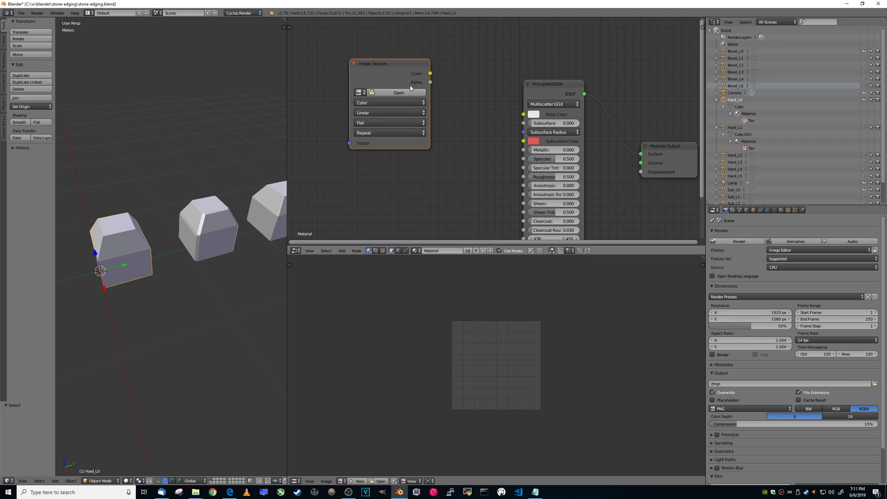
{"action": "left_click_drag", "start_coordinate": [430, 75], "coordinate": [525, 115]}
Step: Load Rock_BC.png from the blender\stone-edging\package folder into the Image Texture node
{"action": "left_click", "coordinate": [390, 93]}
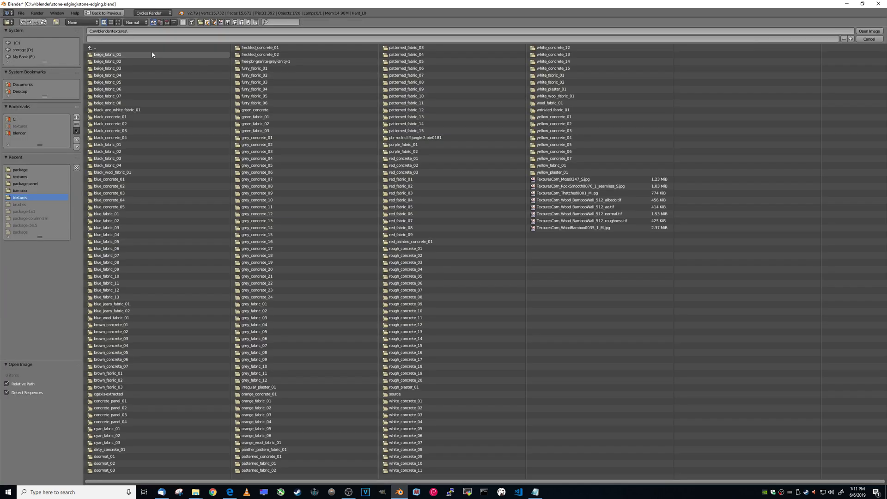
{"action": "left_click", "coordinate": [20, 134]}
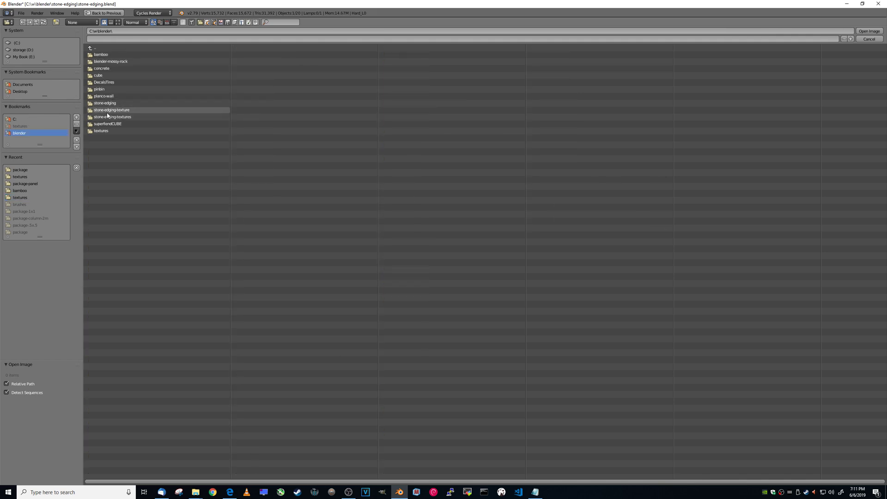
{"action": "left_click", "coordinate": [107, 104]}
{"action": "left_click", "coordinate": [101, 55]}
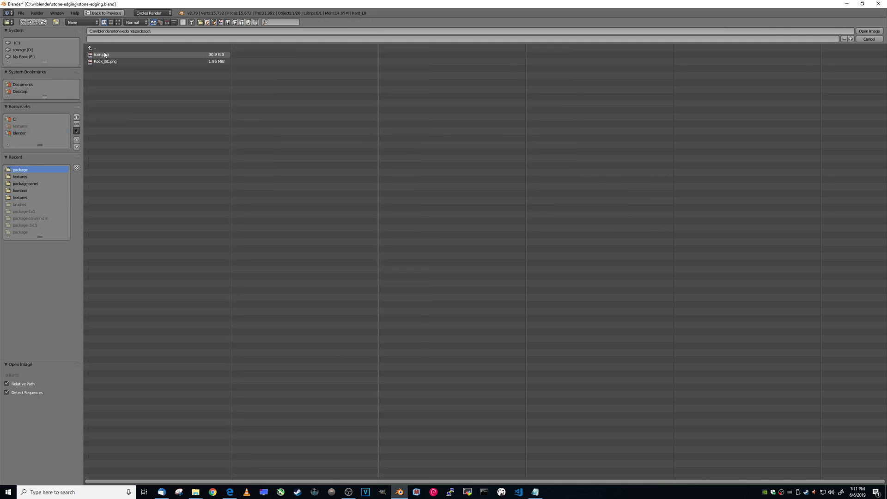
{"action": "double_click", "coordinate": [151, 62]}
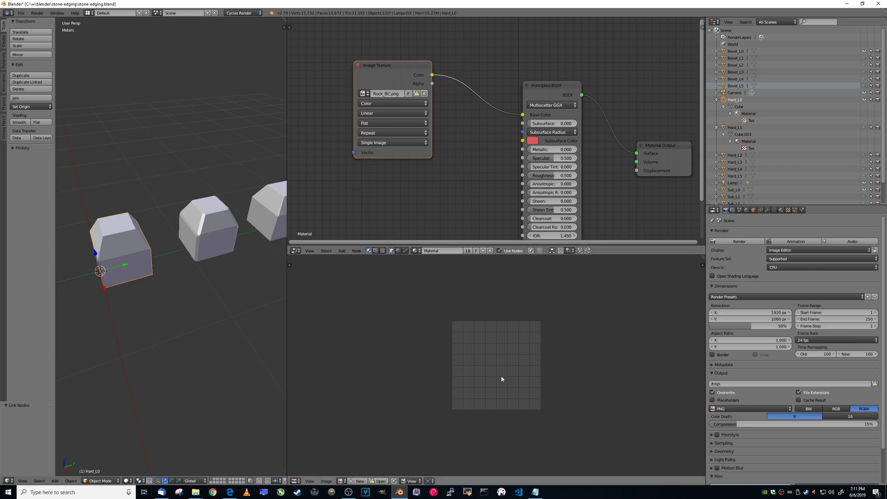
Step: Display the Rock_BC.png image in the UV/Image Editor area
{"action": "left_click", "coordinate": [296, 481]}
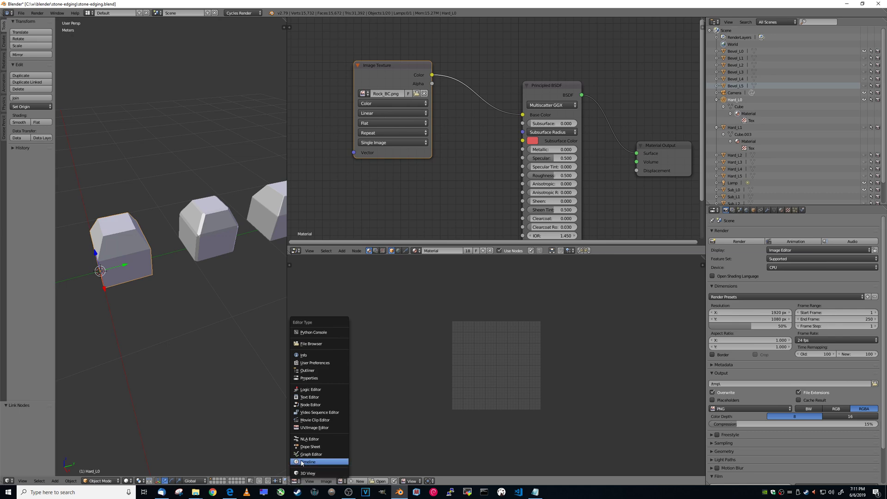
{"action": "left_click", "coordinate": [307, 428]}
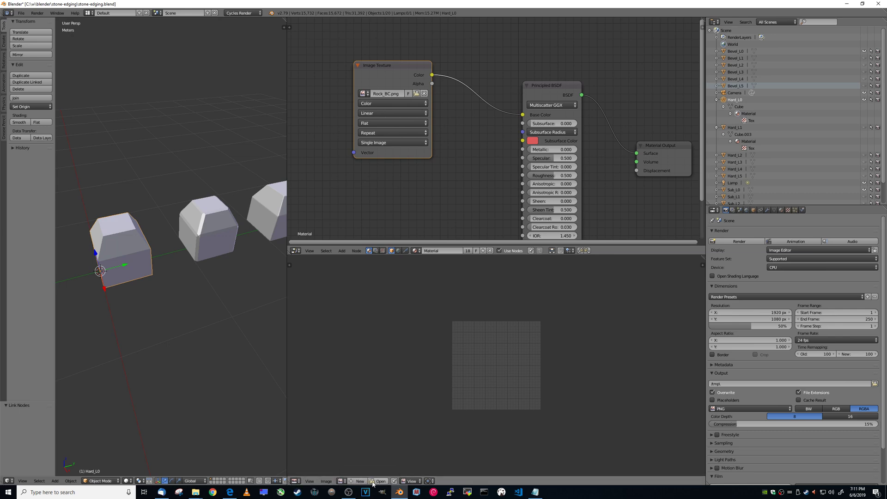
{"action": "left_click", "coordinate": [342, 481]}
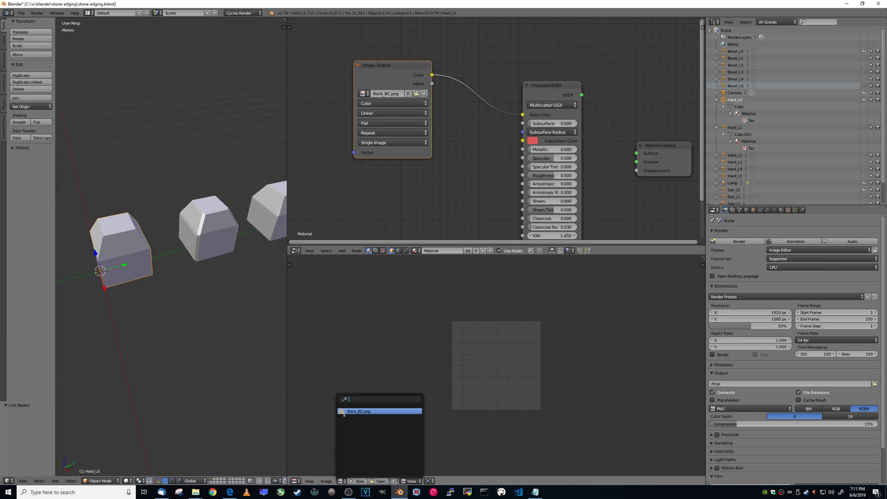
{"action": "left_click", "coordinate": [358, 412]}
{"action": "scroll", "coordinate": [444, 376], "scroll_direction": "down", "scroll_amount": 3}
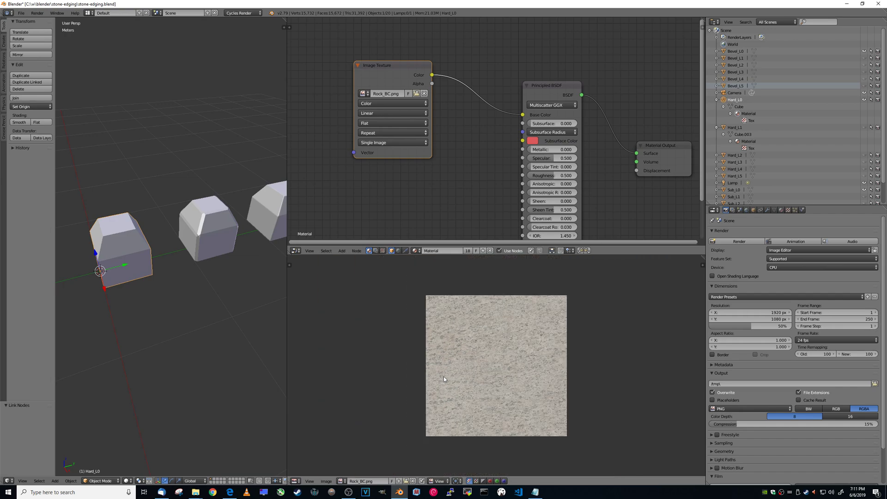
{"action": "scroll", "coordinate": [451, 360], "scroll_direction": "up", "scroll_amount": 2}
{"action": "scroll", "coordinate": [471, 335], "scroll_direction": "down", "scroll_amount": 1}
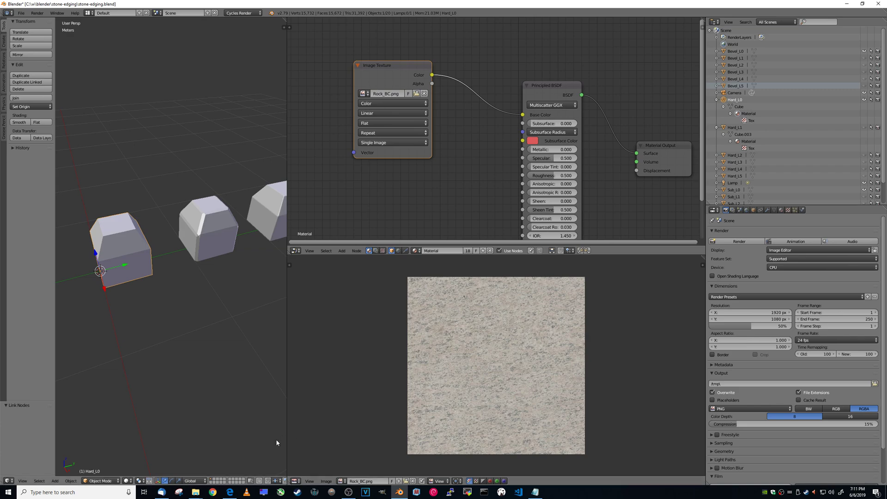
Step: Switch to File Explorer and examine the Rock_BC.png file in the stone-edging package folder
{"action": "mouse_move", "coordinate": [195, 493]}
{"action": "left_click", "coordinate": [175, 461]}
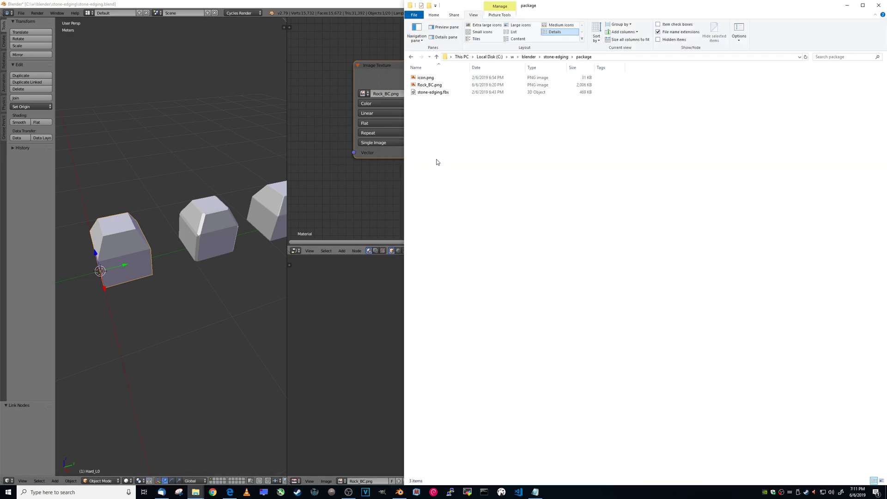
{"action": "left_click", "coordinate": [421, 86]}
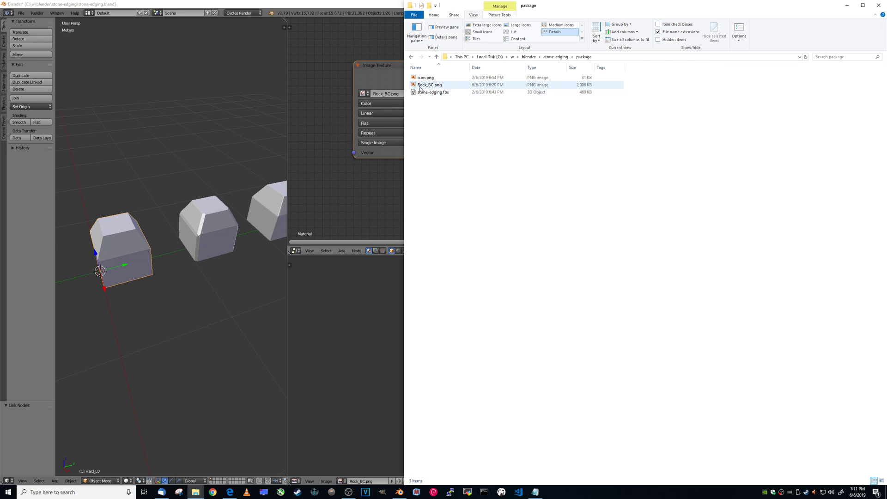
{"action": "left_click", "coordinate": [461, 228]}
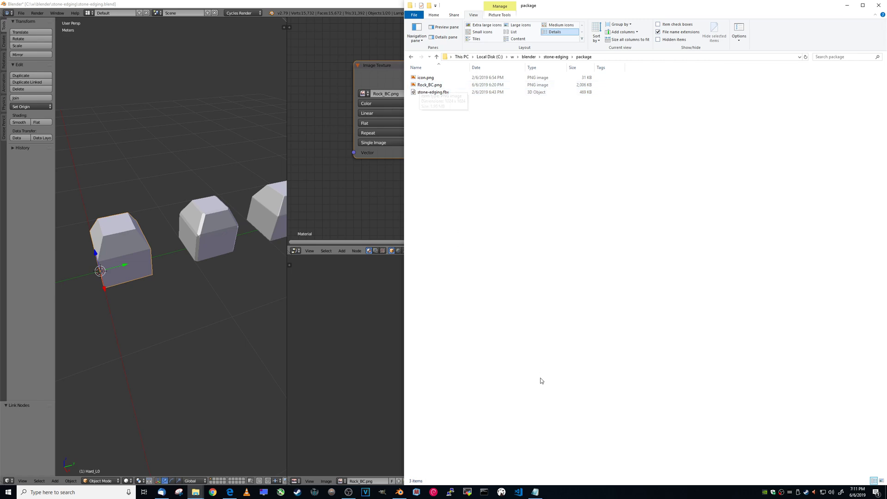
Step: Switch to Notepad and insert spaces to separate Rock, _BC and .png in the file name Rock_BC.png
{"action": "left_click", "coordinate": [532, 490]}
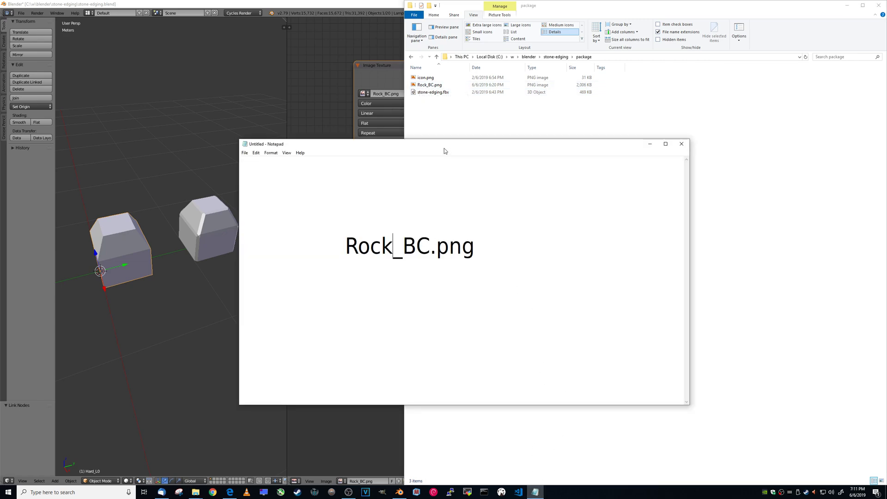
{"action": "left_click_drag", "start_coordinate": [446, 148], "coordinate": [520, 151]}
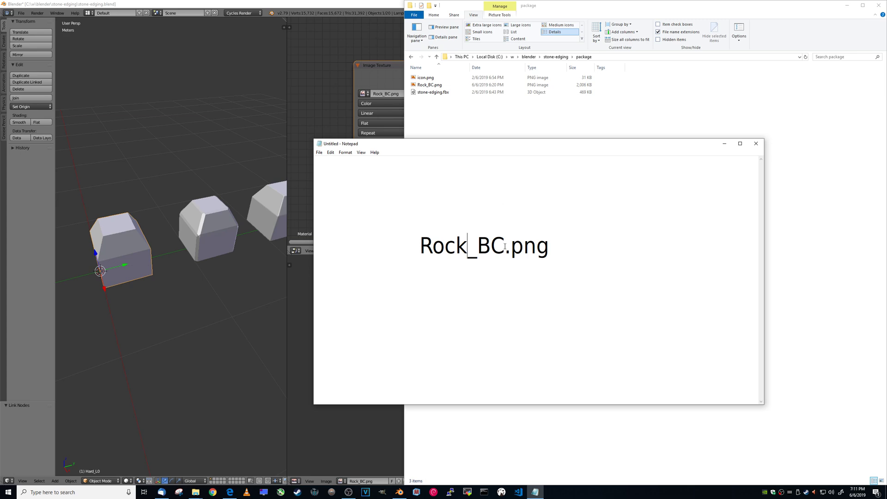
{"action": "key", "text": "Right"}
{"action": "key", "text": "Right"}
{"action": "key", "text": "Right"}
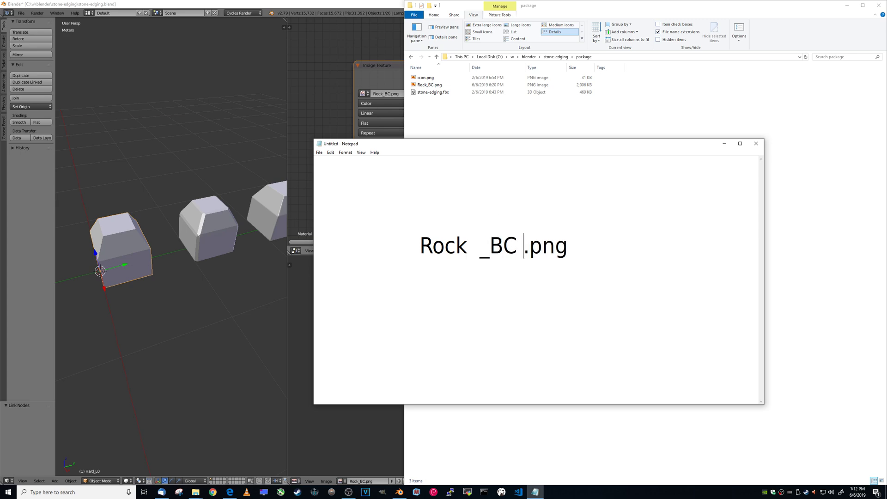
Step: Highlight the file name's .png, _BC and Rock parts one after another to examine the naming scheme
{"action": "key", "text": "shift+End"}
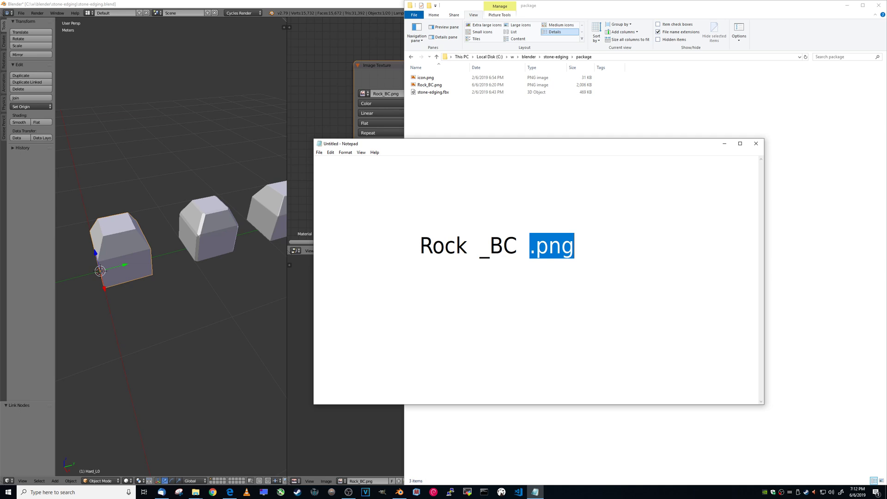
{"action": "key", "text": "Left"}
{"action": "key", "text": "Left"}
{"action": "key", "text": "Left"}
{"action": "key", "text": "shift+Left"}
{"action": "key", "text": "shift+Left"}
{"action": "key", "text": "shift+Left"}
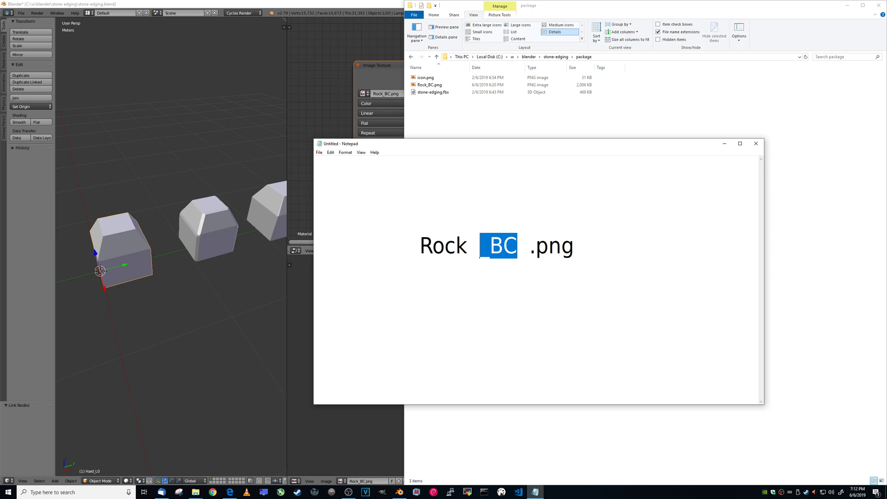
{"action": "key", "text": "Left"}
{"action": "key", "text": "Left"}
{"action": "key", "text": "Left"}
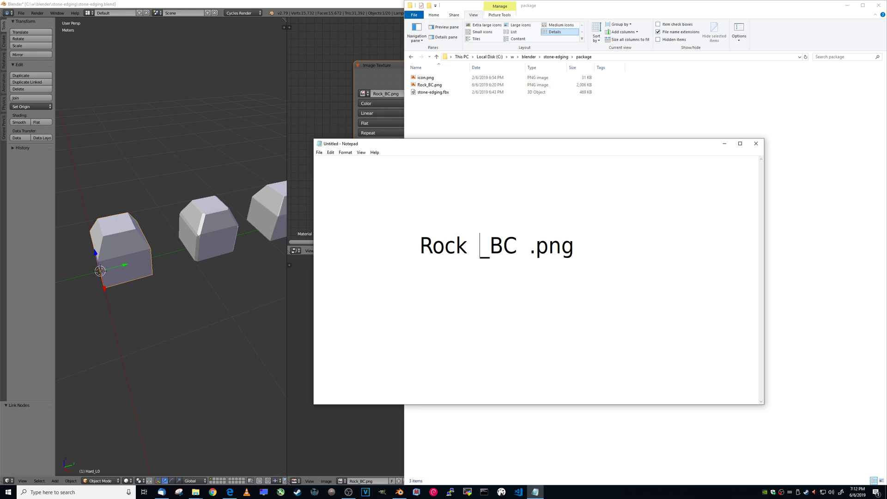
{"action": "key", "text": "shift+Left"}
{"action": "key", "text": "shift+Left"}
{"action": "key", "text": "shift+Left"}
{"action": "key", "text": "shift+Left"}
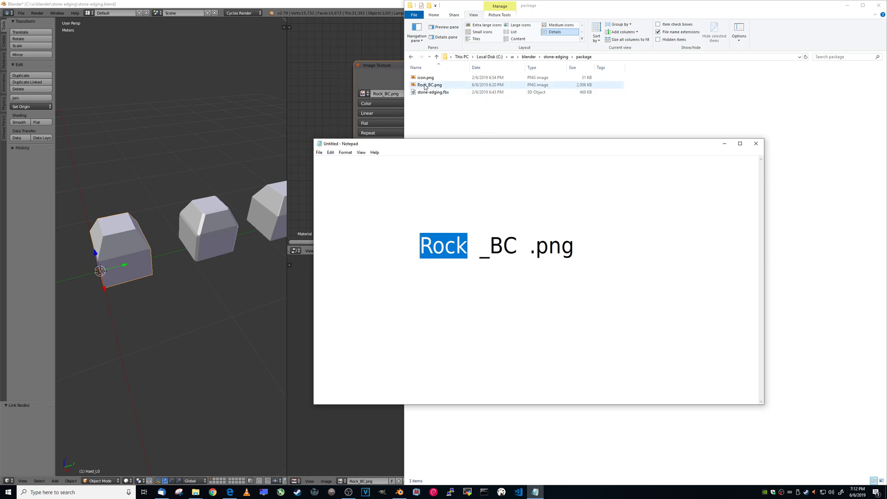
Step: Switch back to Blender and rename the Hard_L0 block's material as Rock
{"action": "left_click", "coordinate": [366, 5]}
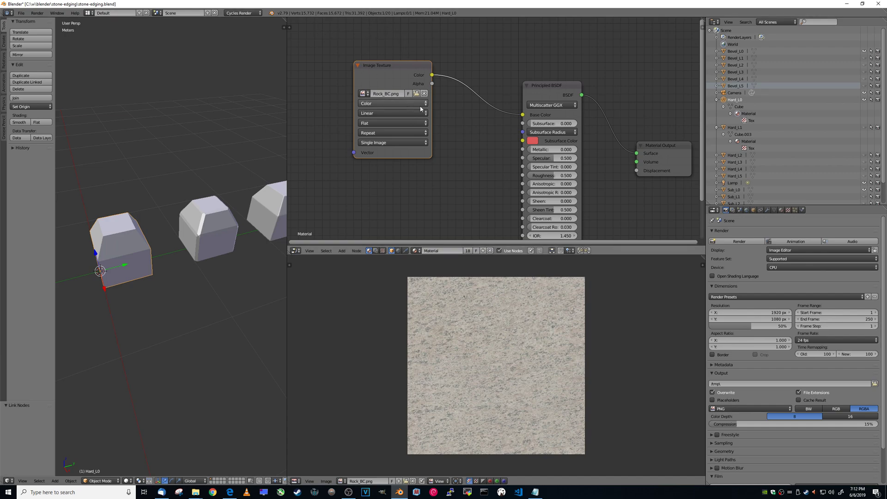
{"action": "left_click", "coordinate": [445, 250]}
{"action": "left_click", "coordinate": [454, 248]}
{"action": "key", "text": "BackSpace"}
{"action": "type", "text": "Rock"}
{"action": "key", "text": "Return"}
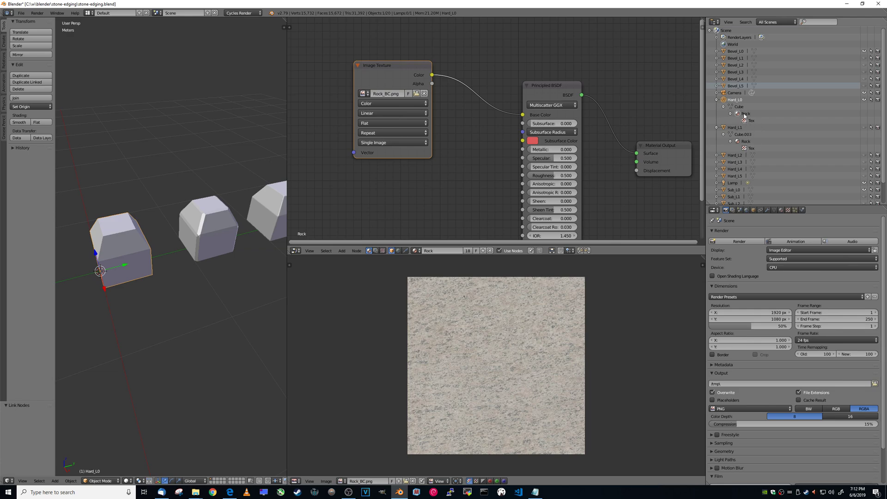
Step: Switch to Notepad and highlight Rock in the file name to compare it with the material name
{"action": "left_click", "coordinate": [535, 492]}
{"action": "left_click", "coordinate": [465, 247]}
{"action": "left_click_drag", "start_coordinate": [465, 248], "coordinate": [425, 247]}
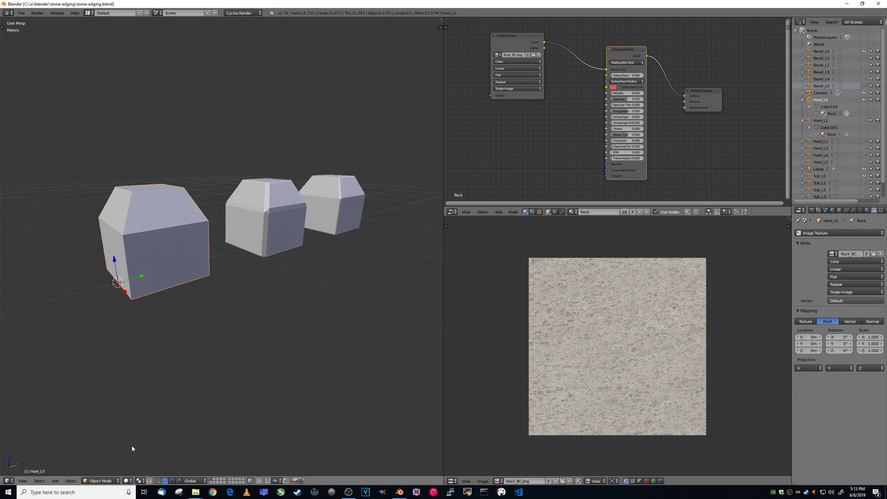
Step: In Blender, set the large 3D view's viewport shading to Material and change the Node Editor area to a 3D View
{"action": "left_click", "coordinate": [129, 481]}
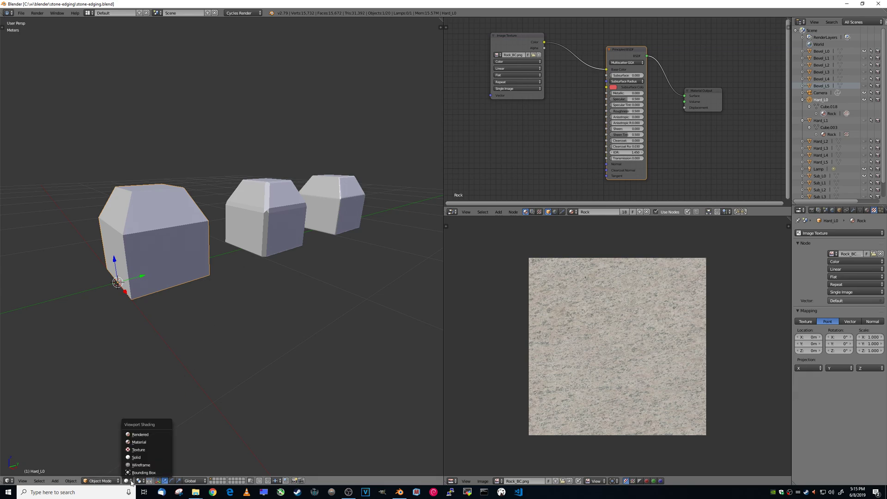
{"action": "left_click", "coordinate": [129, 444]}
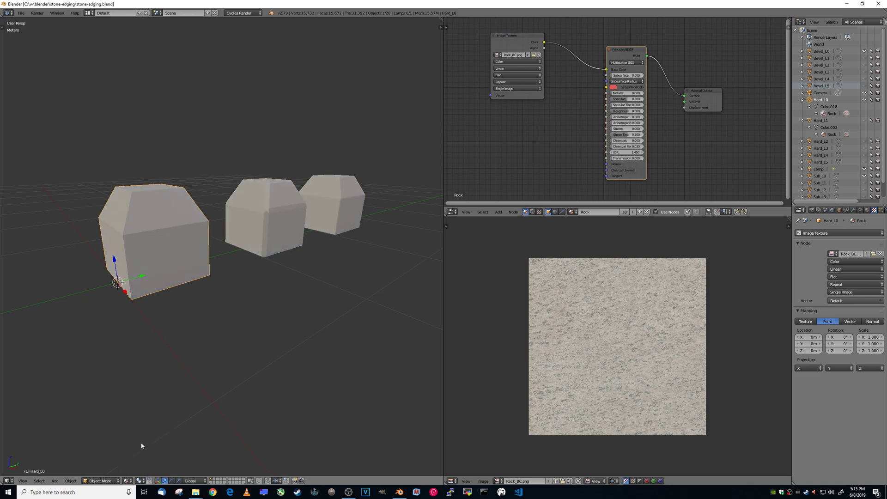
{"action": "left_click", "coordinate": [453, 212]}
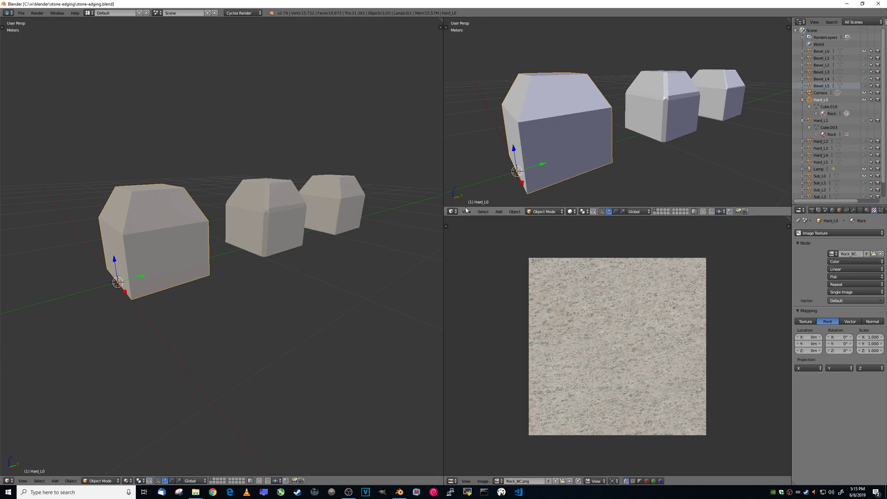
Step: Switch the smaller 3D view to Rendered shading, and select all of the Hard_L0 block's faces in Edit Mode
{"action": "left_click", "coordinate": [571, 211]}
{"action": "left_click", "coordinate": [580, 166]}
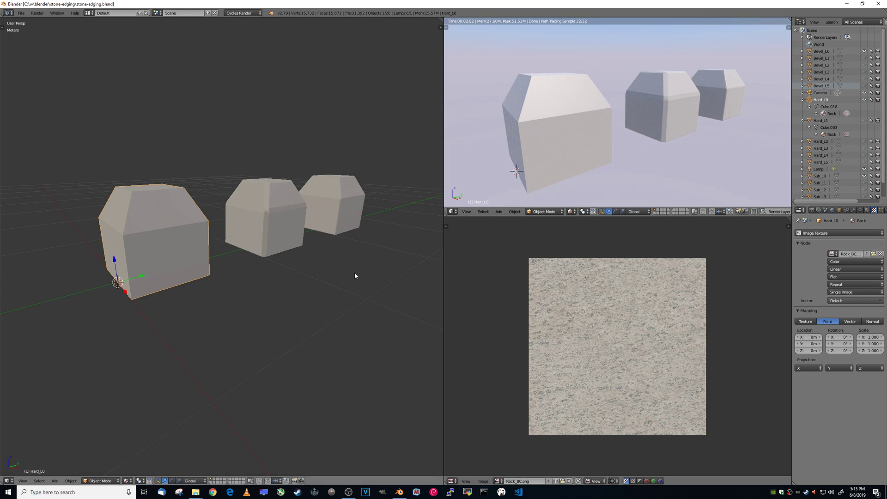
{"action": "right_click", "coordinate": [148, 238]}
{"action": "key", "text": "Tab"}
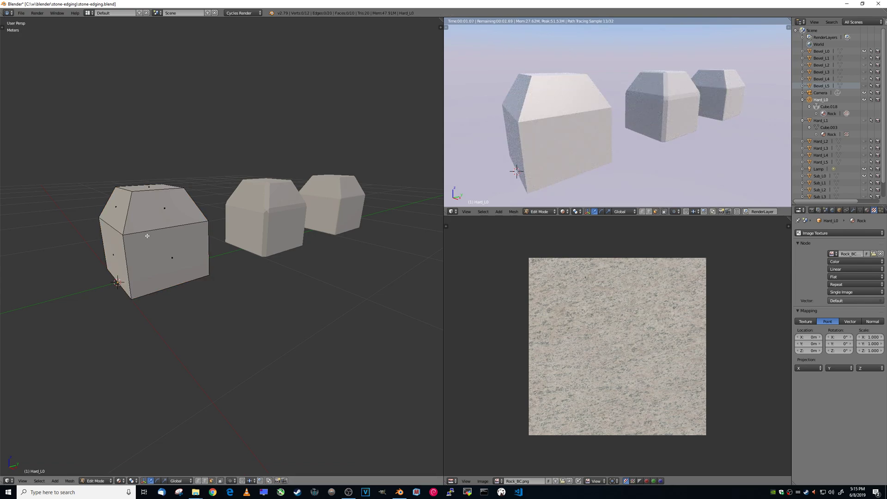
{"action": "key", "text": "a"}
{"action": "key", "text": "a"}
{"action": "key", "text": "a"}
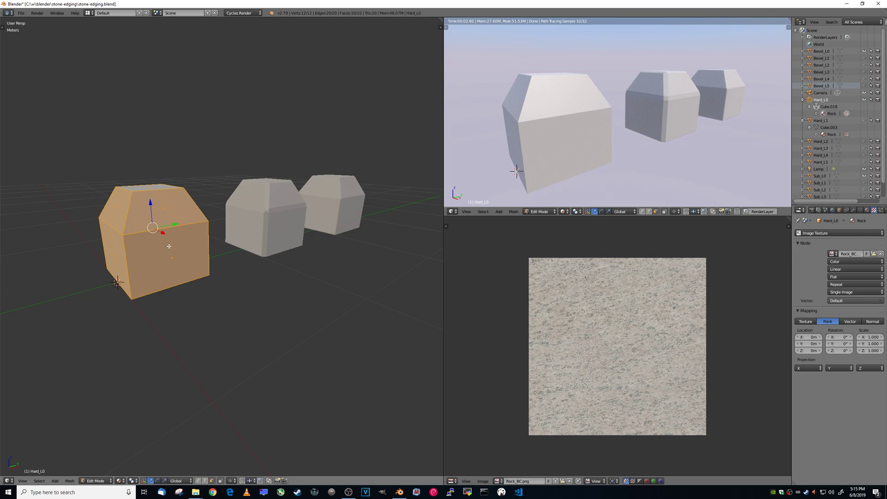
Step: Unwrap the Hard_L0 block using Smart UV Project with a 2 cm island margin, and return to Object Mode
{"action": "key", "text": "u"}
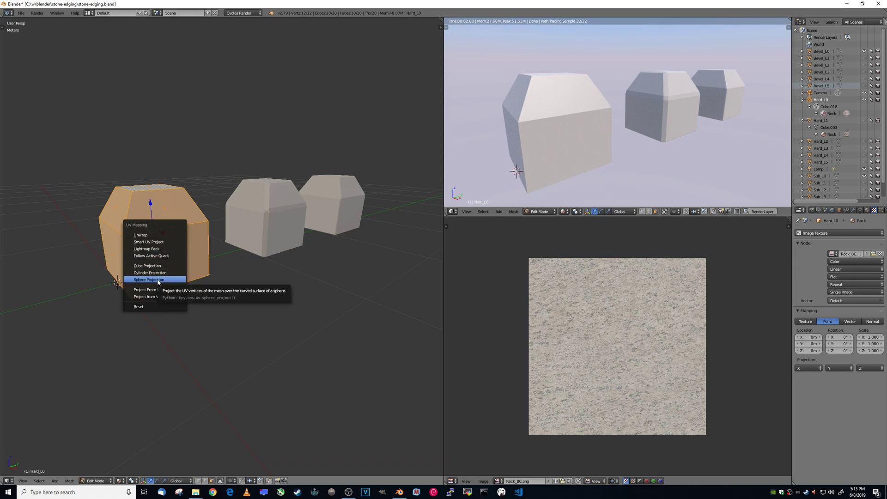
{"action": "left_click", "coordinate": [161, 244]}
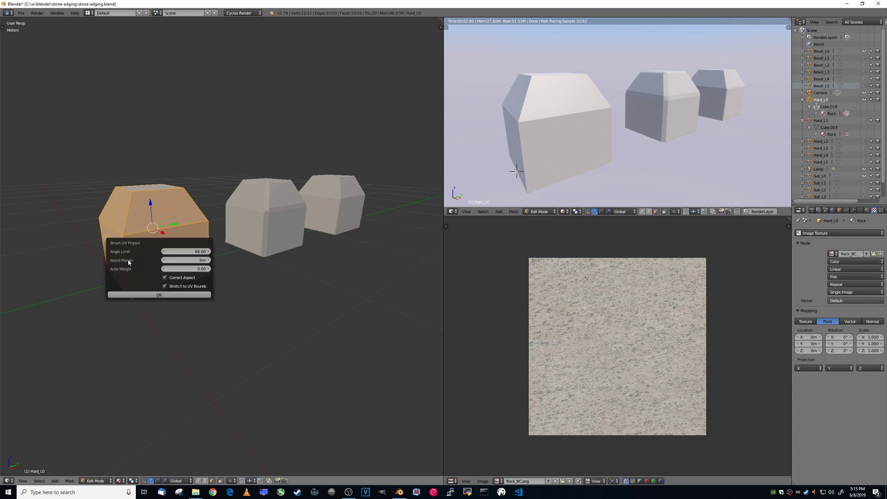
{"action": "left_click", "coordinate": [209, 261]}
{"action": "left_click", "coordinate": [156, 296]}
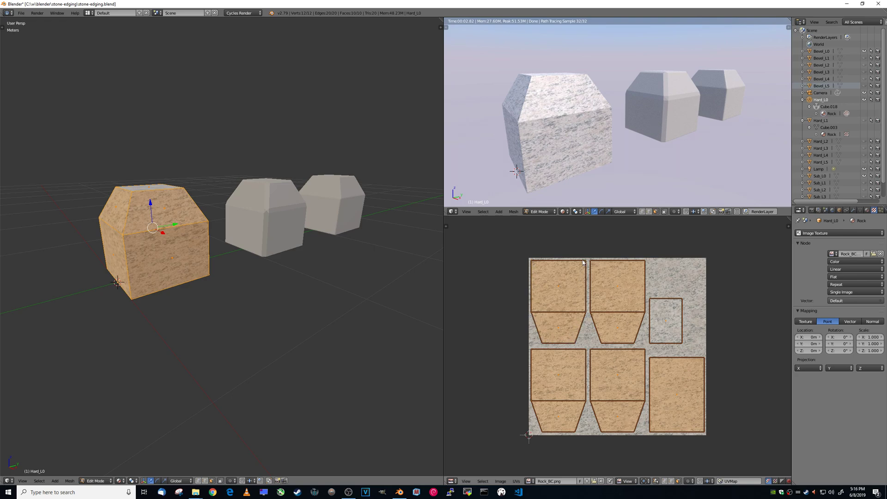
{"action": "key", "text": "u"}
{"action": "left_click", "coordinate": [163, 245]}
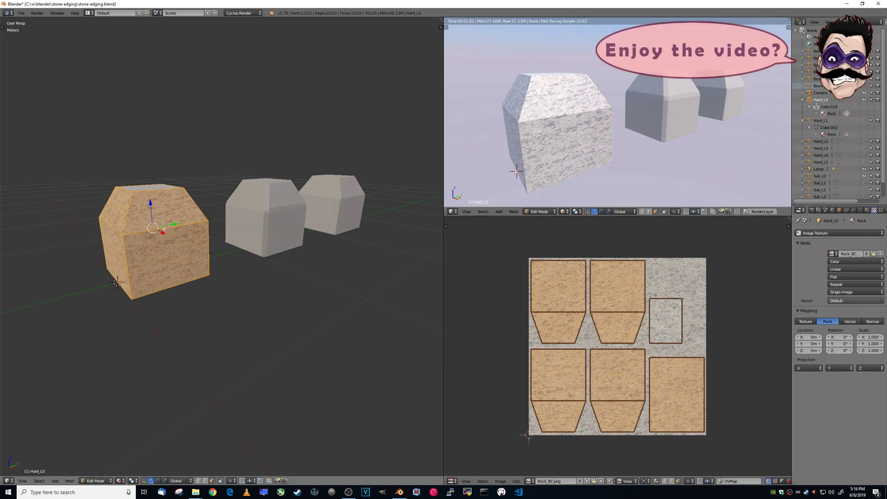
{"action": "middle_click_drag", "start_coordinate": [164, 229], "coordinate": [221, 268]}
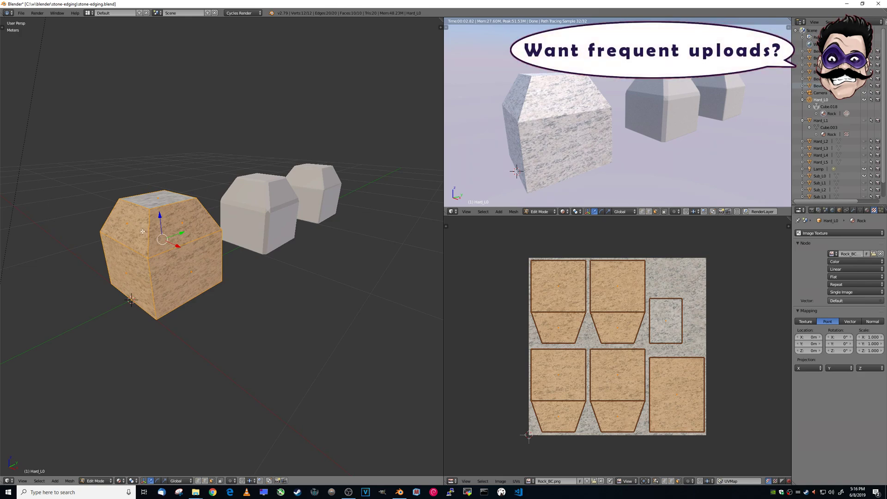
{"action": "middle_click_drag", "start_coordinate": [257, 246], "coordinate": [249, 271]}
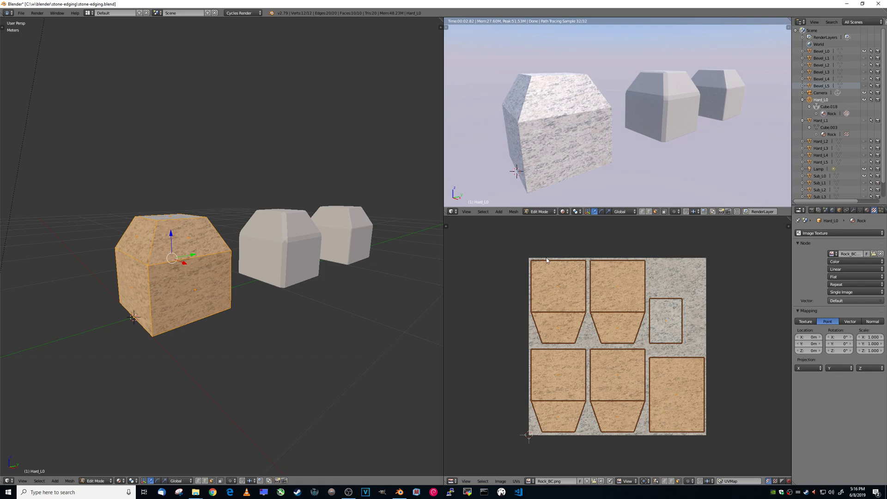
{"action": "key", "text": "Tab"}
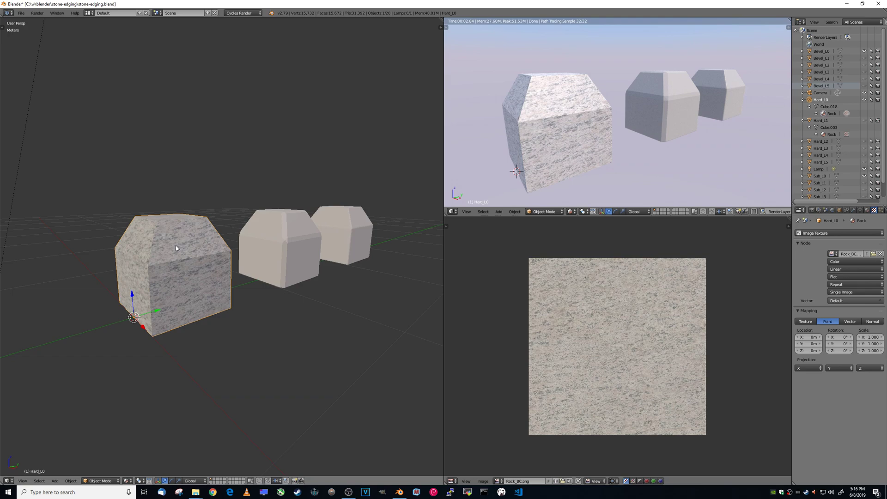
Step: Unwrap all faces of the Bevel_L0 block using Smart UV Project with a 2 cm island margin, and return to Object Mode
{"action": "right_click", "coordinate": [284, 235]}
{"action": "key", "text": "Tab"}
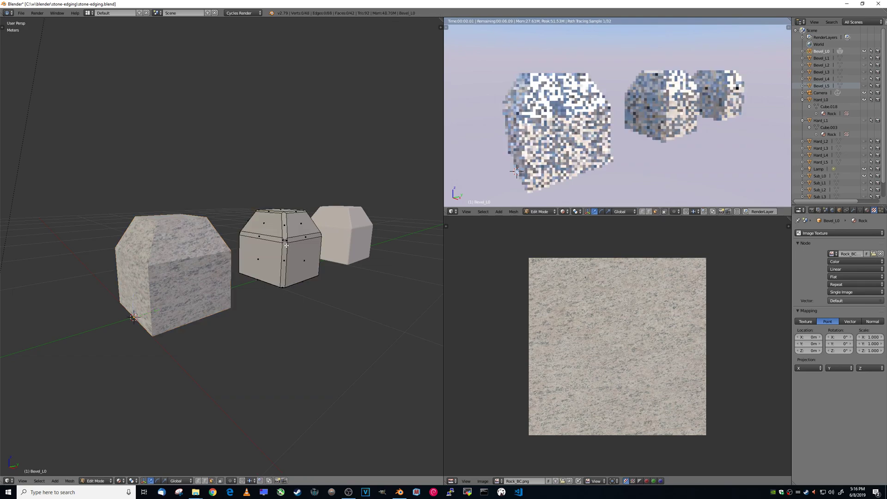
{"action": "key", "text": "a"}
{"action": "key", "text": "a"}
{"action": "key", "text": "a"}
{"action": "key", "text": "u"}
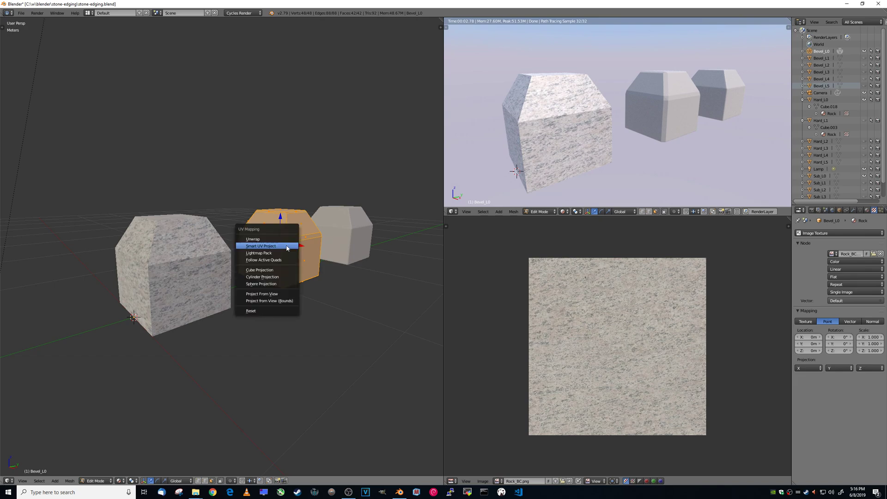
{"action": "left_click", "coordinate": [287, 245]}
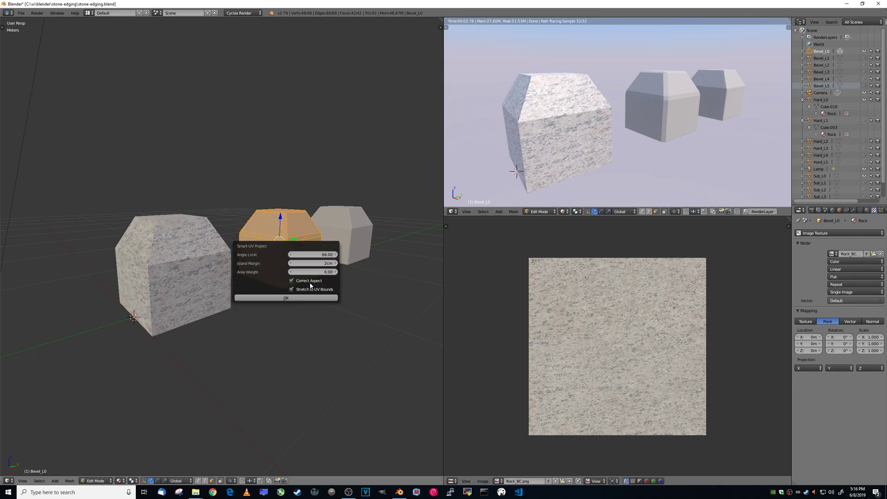
{"action": "left_click", "coordinate": [317, 298]}
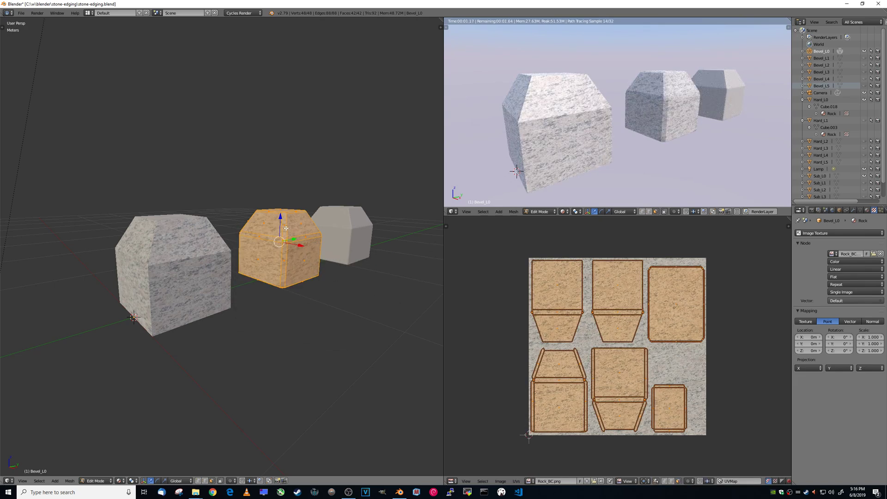
{"action": "middle_click_drag", "start_coordinate": [660, 128], "coordinate": [561, 173], "text": "shift"}
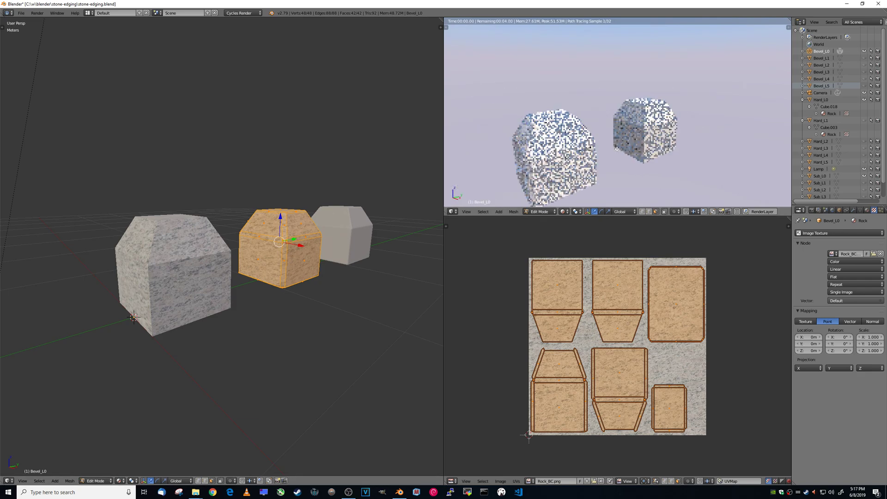
{"action": "scroll", "coordinate": [561, 173], "scroll_direction": "up", "scroll_amount": 2}
{"action": "middle_click_drag", "start_coordinate": [362, 259], "coordinate": [331, 296]}
{"action": "scroll", "coordinate": [334, 304], "scroll_direction": "up", "scroll_amount": 3}
{"action": "key", "text": "Tab"}
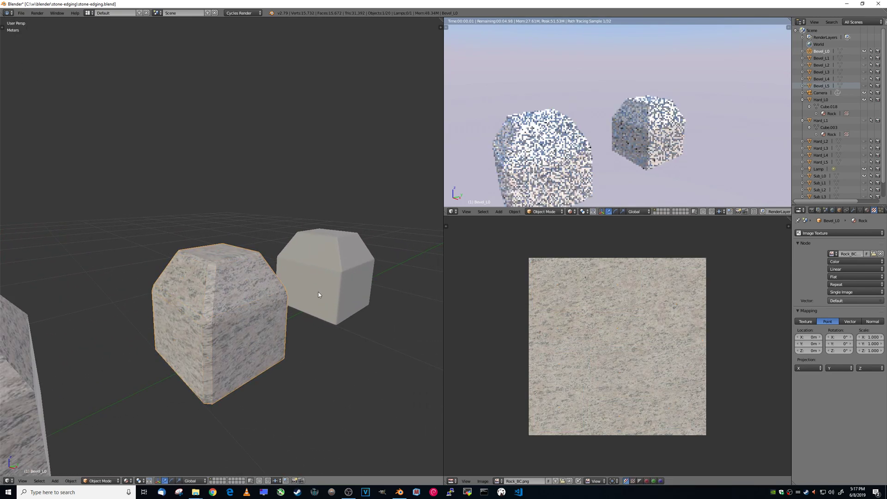
Step: Unwrap all faces of the Sub_L0 block using Smart UV Project with a 2 cm island margin
{"action": "right_click", "coordinate": [338, 263]}
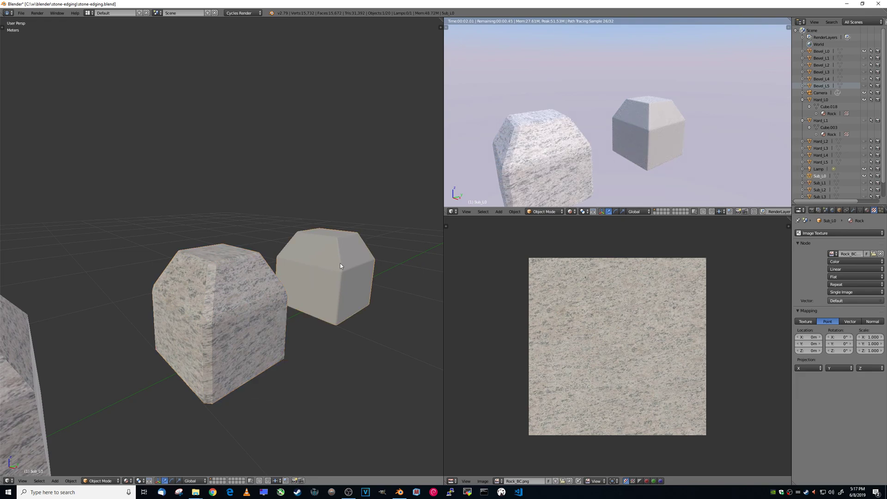
{"action": "key", "text": "Tab"}
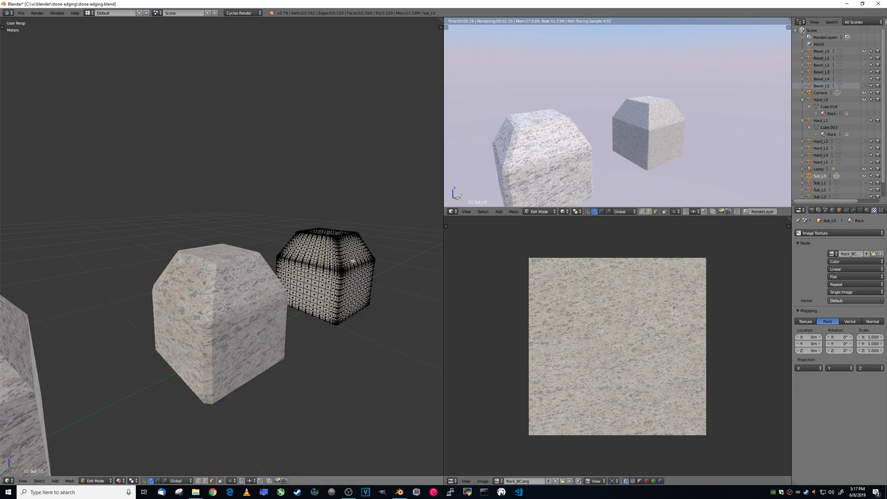
{"action": "key", "text": "a"}
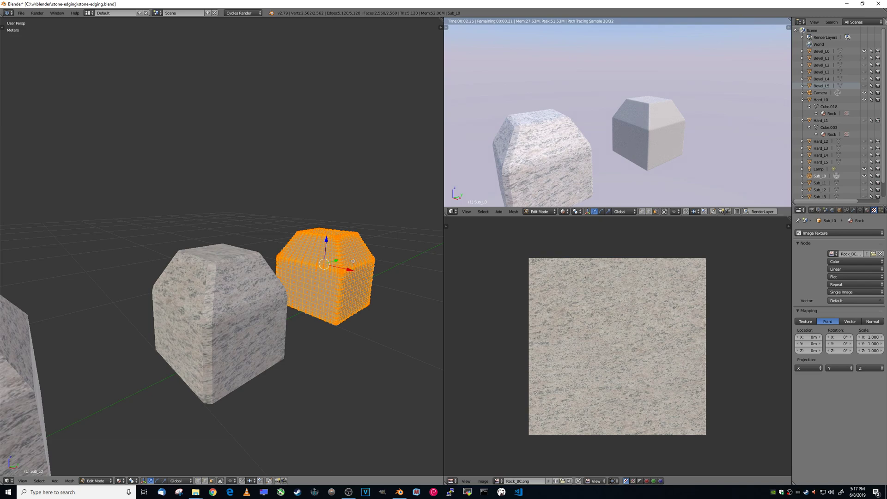
{"action": "key", "text": "u"}
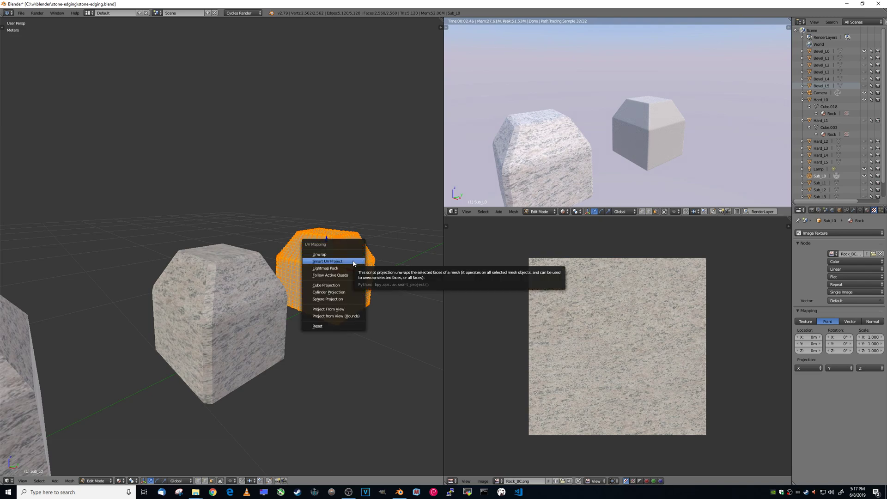
{"action": "left_click", "coordinate": [353, 262]}
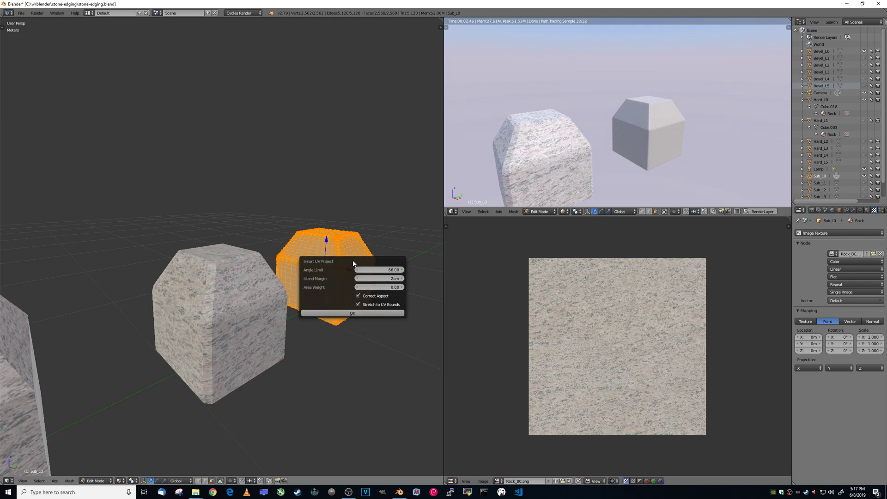
{"action": "left_click", "coordinate": [382, 313]}
Step: Examine the rock texture on the three blocks from several angles in the rendered view
{"action": "scroll", "coordinate": [692, 169], "scroll_direction": "up", "scroll_amount": 3}
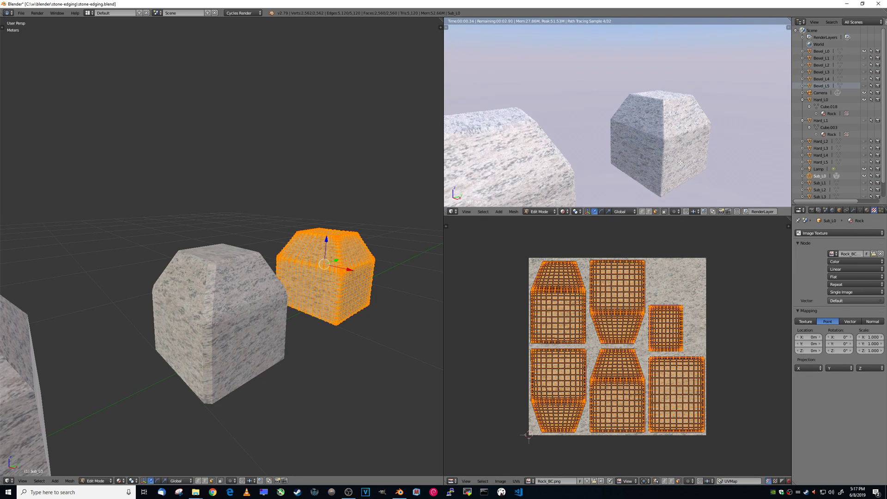
{"action": "scroll", "coordinate": [571, 146], "scroll_direction": "up", "scroll_amount": 4}
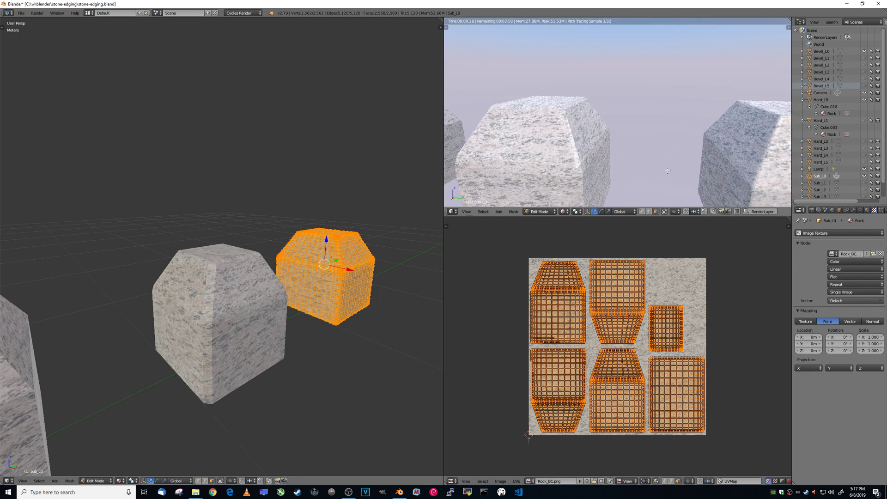
{"action": "middle_click_drag", "start_coordinate": [571, 146], "coordinate": [621, 151]}
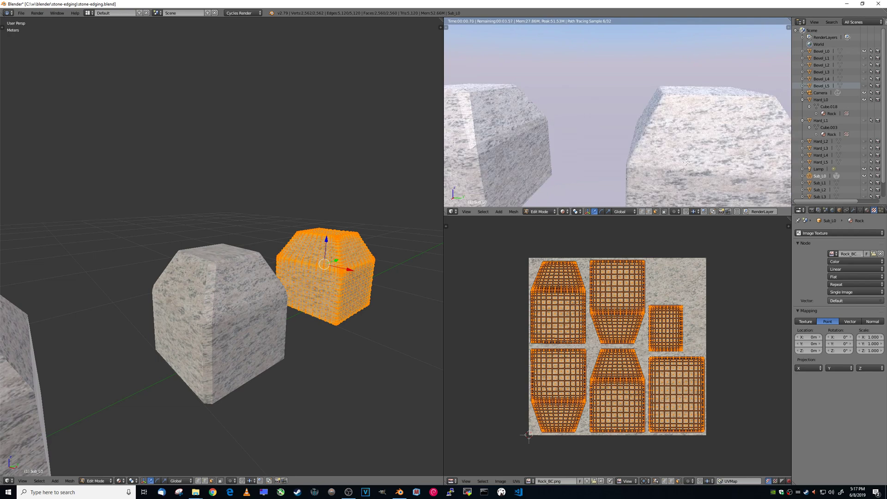
{"action": "scroll", "coordinate": [647, 157], "scroll_direction": "down", "scroll_amount": 5}
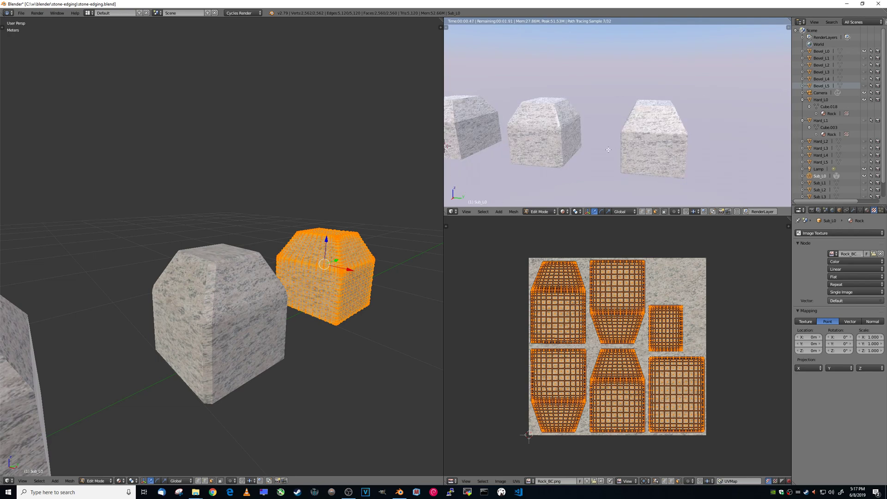
{"action": "middle_click_drag", "start_coordinate": [598, 155], "coordinate": [638, 165]}
{"action": "middle_click_drag", "start_coordinate": [584, 160], "coordinate": [636, 117]}
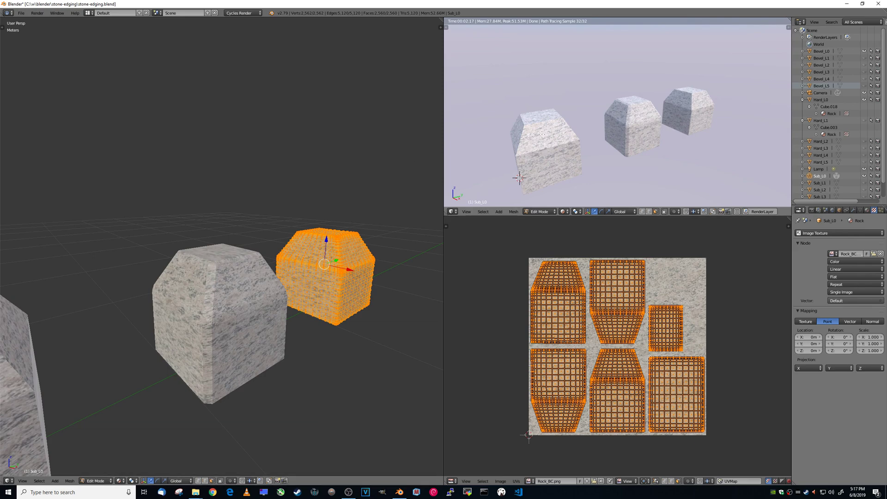
Step: Collapse the Hard_L0 and Hard_L1 entries in the Outliner, and unhide Hard_L1 through Hard_L5
{"action": "left_click", "coordinate": [804, 99]}
{"action": "left_click", "coordinate": [803, 107]}
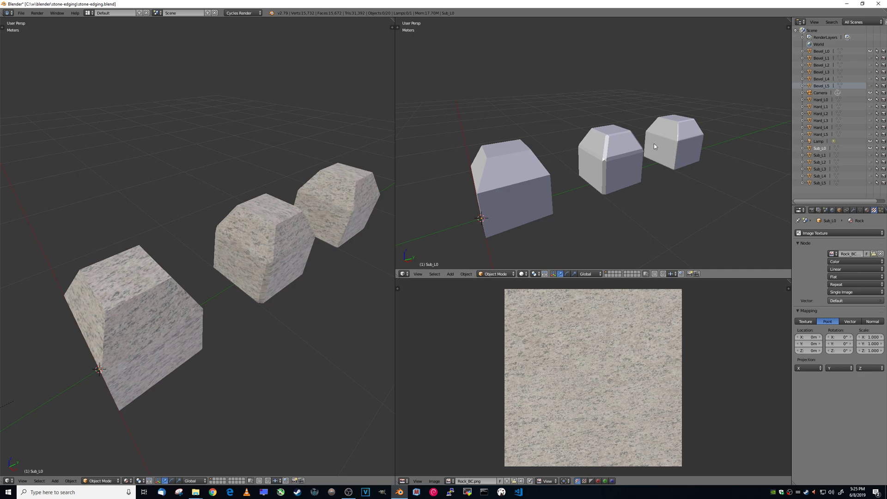
{"action": "right_click", "coordinate": [514, 184]}
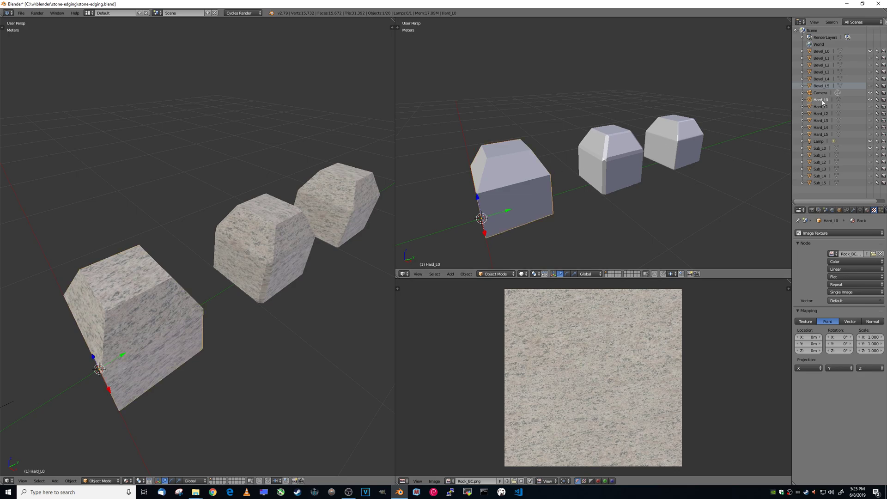
{"action": "left_click_drag", "start_coordinate": [871, 108], "coordinate": [872, 135]}
Step: Transfer the UVs from Hard_L0 to Hard_L1 through Hard_L5 with Transfer Mesh Data, and hide those five levels
{"action": "left_click", "coordinate": [816, 135]}
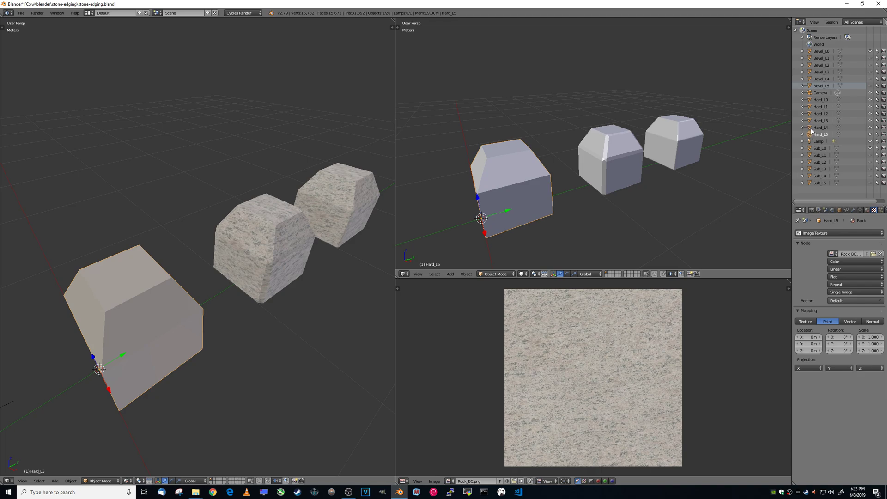
{"action": "left_click", "coordinate": [815, 128], "text": "ctrl"}
{"action": "left_click", "coordinate": [812, 120], "text": "ctrl"}
{"action": "left_click", "coordinate": [813, 114], "text": "ctrl"}
{"action": "left_click", "coordinate": [815, 107], "text": "ctrl"}
{"action": "left_click", "coordinate": [819, 99], "text": "ctrl"}
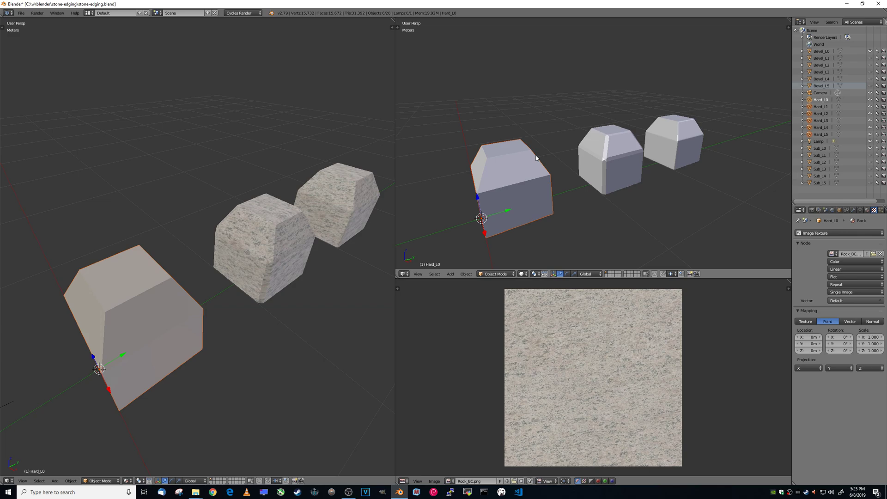
{"action": "key", "text": "ctrl+shift+t"}
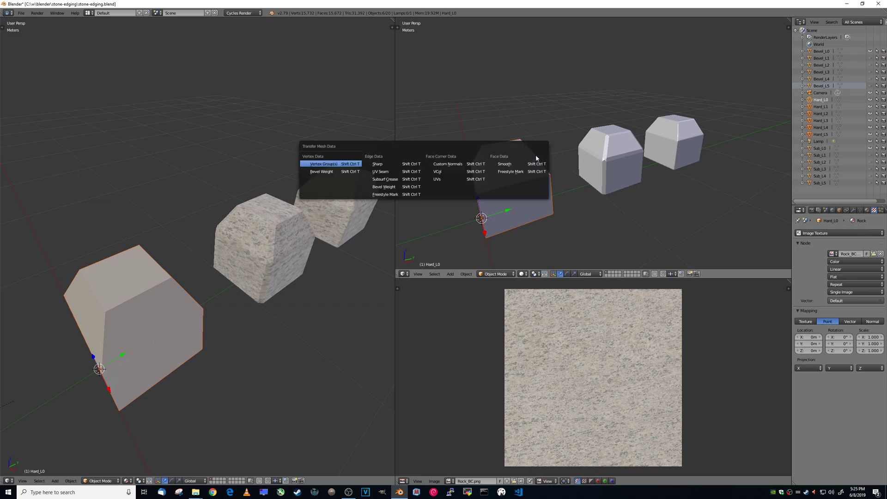
{"action": "left_click", "coordinate": [437, 179]}
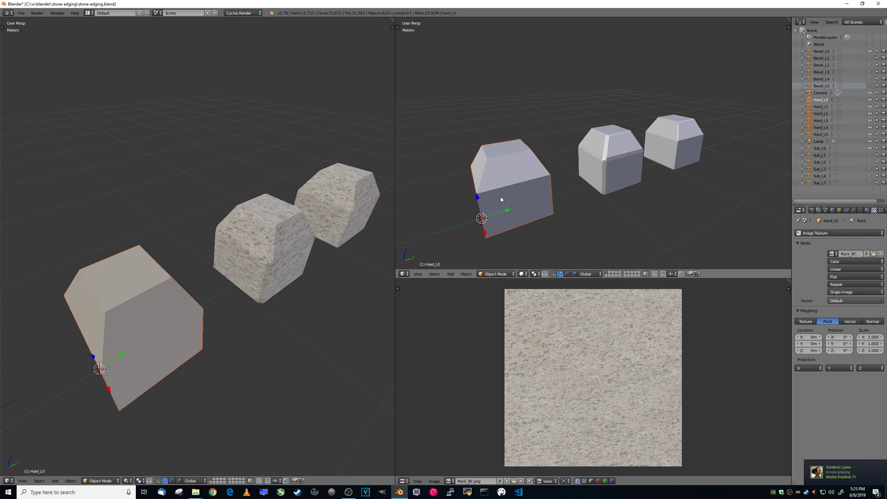
{"action": "key", "text": "ctrl+shift+t"}
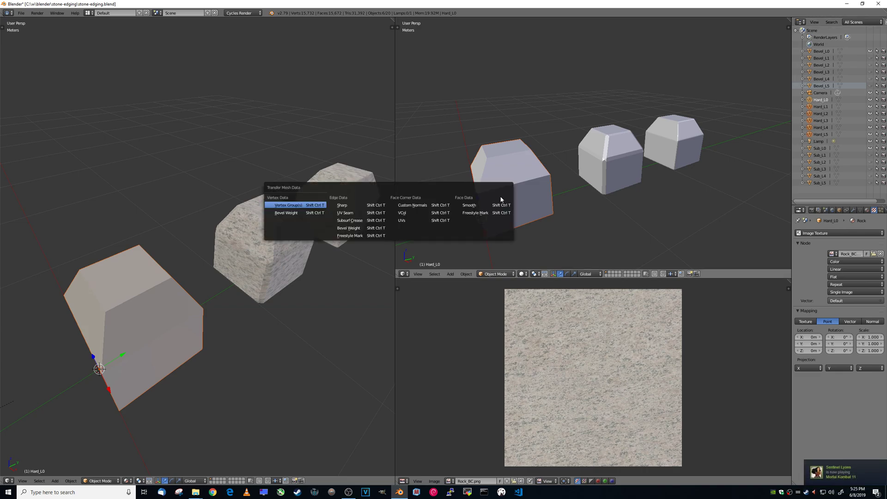
{"action": "left_click", "coordinate": [415, 223]}
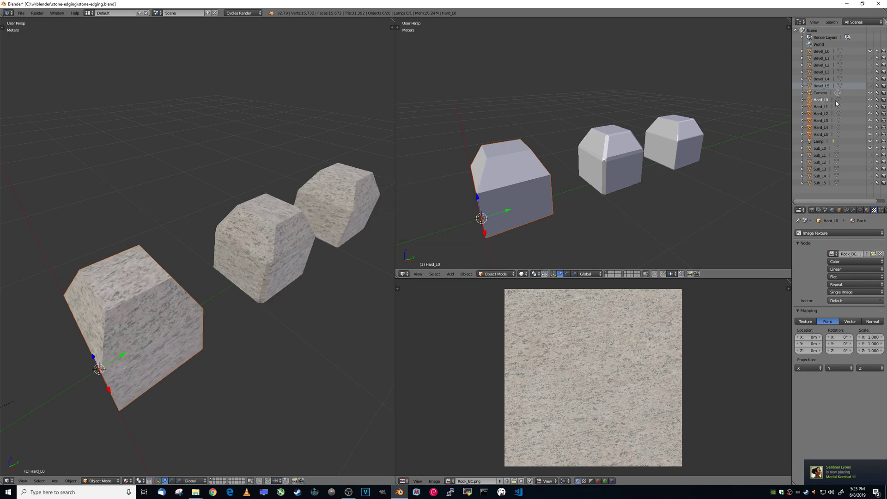
{"action": "left_click", "coordinate": [872, 106]}
{"action": "left_click_drag", "start_coordinate": [871, 117], "coordinate": [873, 135]}
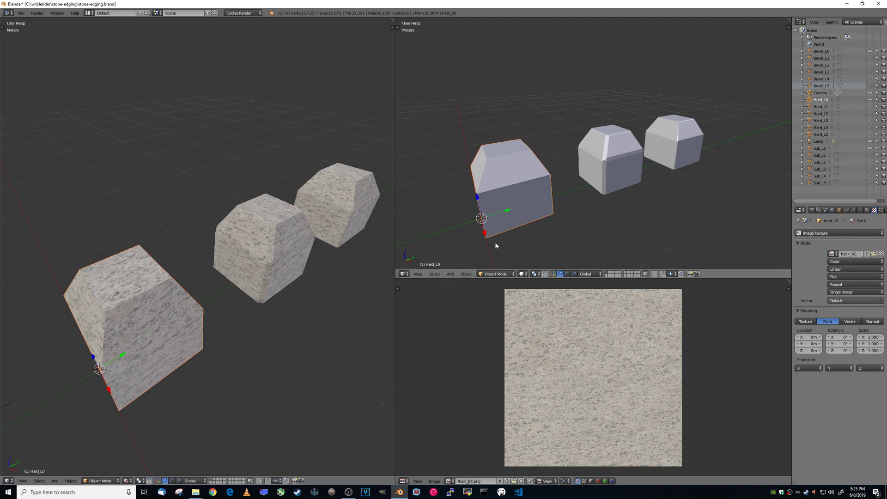
Step: Set the second 3D view to Material shading and check the texture on each Hard level by toggling its visibility, leaving only Hard_L0 shown
{"action": "left_click", "coordinate": [522, 275]}
{"action": "left_click", "coordinate": [532, 238]}
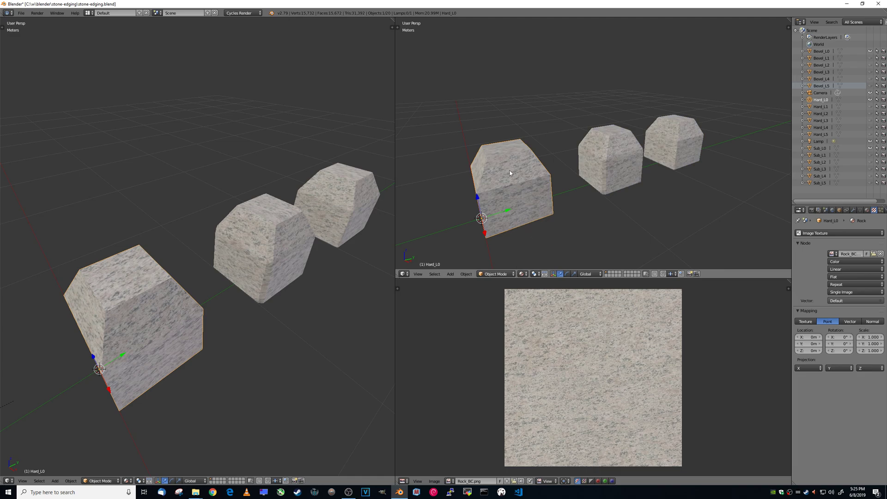
{"action": "left_click", "coordinate": [870, 100]}
{"action": "left_click", "coordinate": [871, 100]}
{"action": "left_click", "coordinate": [870, 100]}
{"action": "left_click", "coordinate": [870, 114]}
{"action": "left_click", "coordinate": [871, 114]}
{"action": "left_click", "coordinate": [870, 121]}
{"action": "left_click", "coordinate": [870, 121]}
{"action": "left_click", "coordinate": [871, 127]}
{"action": "left_click", "coordinate": [871, 127]}
{"action": "left_click", "coordinate": [871, 134]}
{"action": "left_click", "coordinate": [871, 134]}
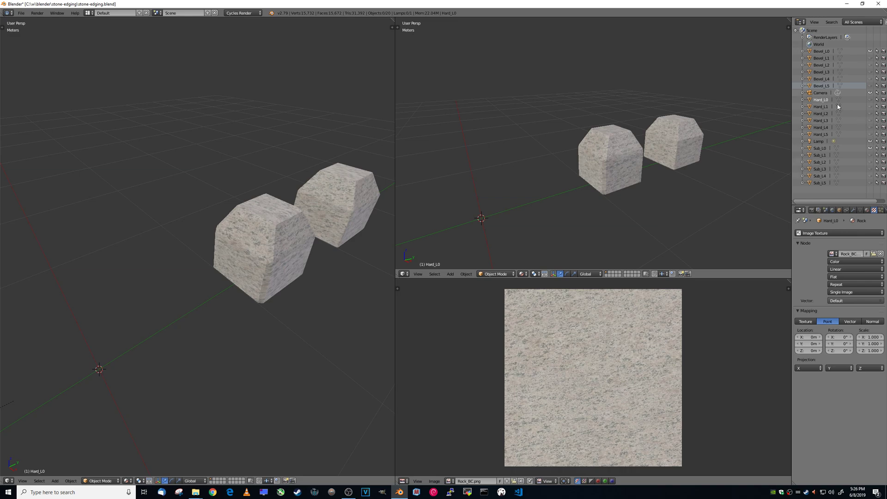
{"action": "left_click", "coordinate": [871, 99]}
Step: Transfer the UVs from Bevel_L0 to Bevel_L1 through Bevel_L5 with Transfer Mesh Data
{"action": "right_click", "coordinate": [599, 167]}
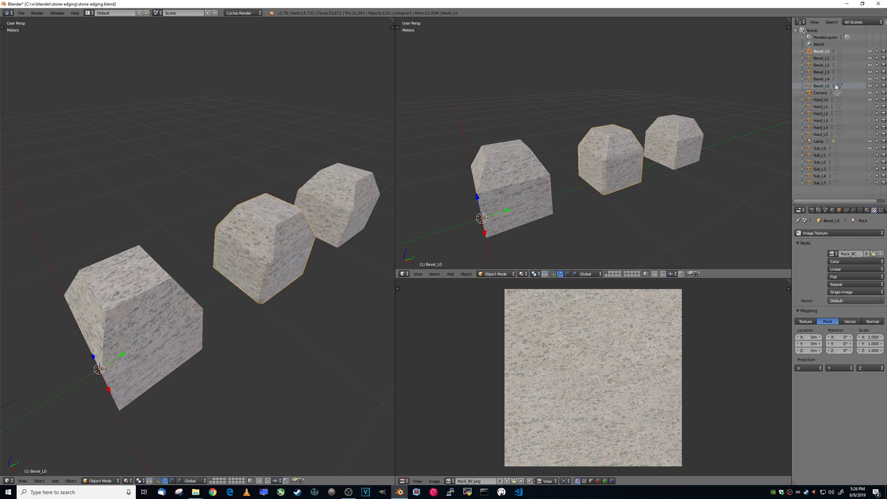
{"action": "left_click", "coordinate": [810, 87]}
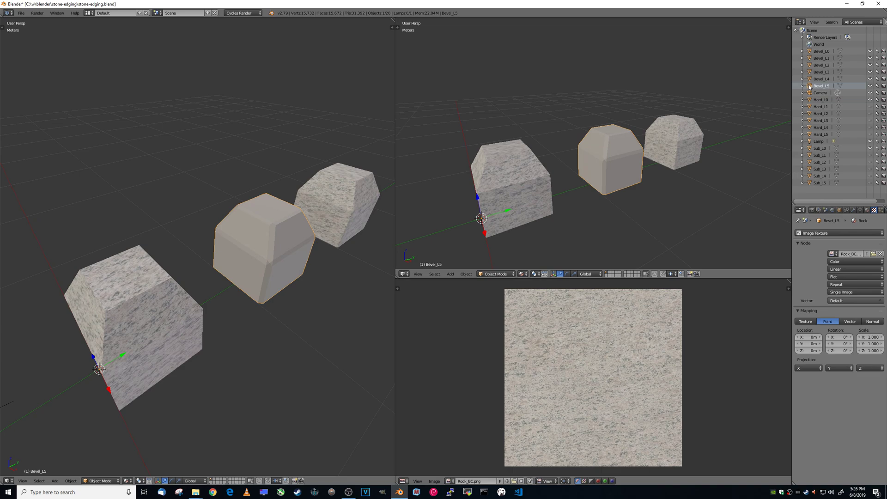
{"action": "left_click", "coordinate": [810, 51]}
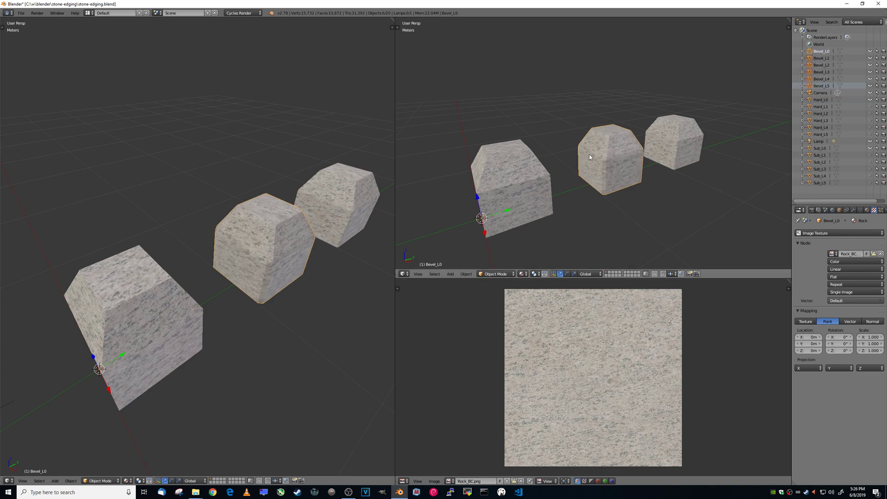
{"action": "key", "text": "q"}
{"action": "left_click", "coordinate": [564, 157]}
Step: Check the texture on each Bevel level by hiding them one after another, and show only Bevel_L0 again
{"action": "left_click", "coordinate": [871, 51]}
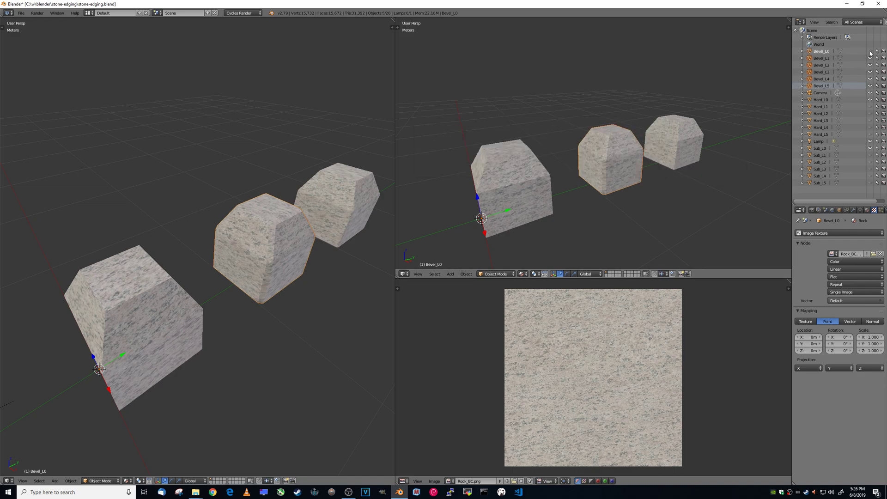
{"action": "left_click", "coordinate": [871, 73]}
{"action": "left_click", "coordinate": [871, 80]}
{"action": "left_click", "coordinate": [871, 86]}
{"action": "left_click", "coordinate": [871, 79]}
{"action": "left_click", "coordinate": [872, 80]}
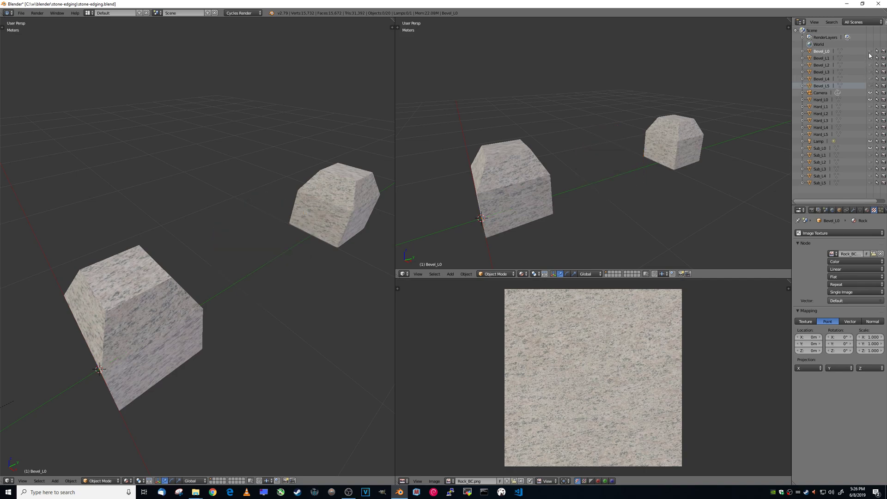
{"action": "left_click", "coordinate": [871, 51]}
Step: Unhide Sub_L1 through Sub_L5 and transfer the UVs from Sub_L0 to them with Transfer Mesh Data
{"action": "left_click", "coordinate": [820, 148]}
{"action": "left_click", "coordinate": [820, 183]}
{"action": "left_click_drag", "start_coordinate": [871, 184], "coordinate": [870, 155]}
{"action": "left_click", "coordinate": [811, 177], "text": "shift"}
{"action": "left_click", "coordinate": [811, 169], "text": "shift"}
{"action": "left_click", "coordinate": [810, 162], "text": "shift"}
{"action": "left_click", "coordinate": [811, 156], "text": "shift"}
{"action": "left_click", "coordinate": [810, 149], "text": "shift"}
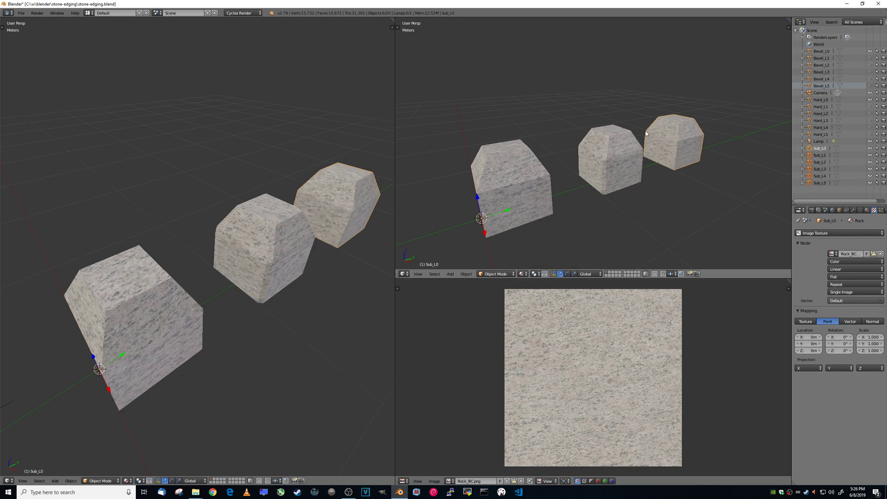
{"action": "key", "text": "ctrl+shift+t"}
{"action": "left_click", "coordinate": [647, 134]}
Step: Check the texture on each Sub level by toggling its visibility, and show Sub_L0 again
{"action": "left_click_drag", "start_coordinate": [871, 148], "coordinate": [872, 186]}
{"action": "left_click", "coordinate": [871, 169]}
{"action": "left_click", "coordinate": [871, 169]}
{"action": "left_click", "coordinate": [871, 169]}
{"action": "left_click", "coordinate": [870, 169]}
{"action": "left_click", "coordinate": [871, 169]}
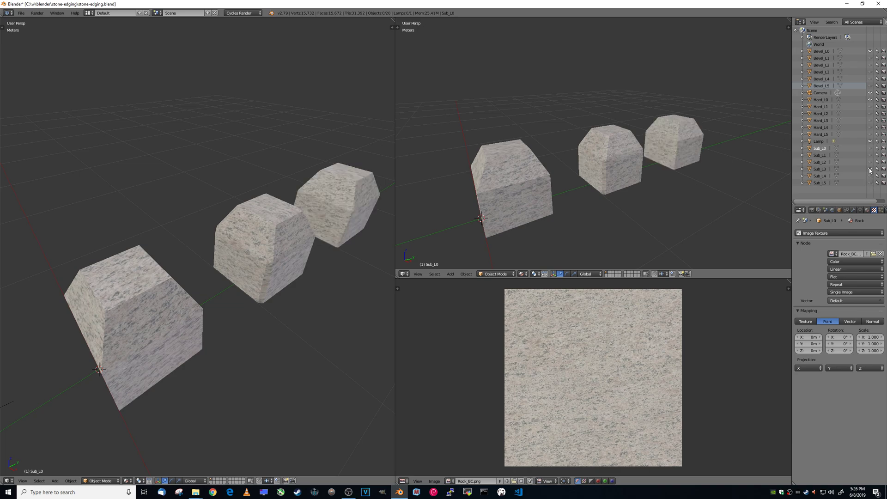
{"action": "left_click", "coordinate": [871, 169]}
{"action": "left_click", "coordinate": [871, 169]}
{"action": "left_click", "coordinate": [871, 169]}
{"action": "left_click", "coordinate": [871, 169]}
{"action": "left_click", "coordinate": [871, 169]}
{"action": "left_click", "coordinate": [871, 149]}
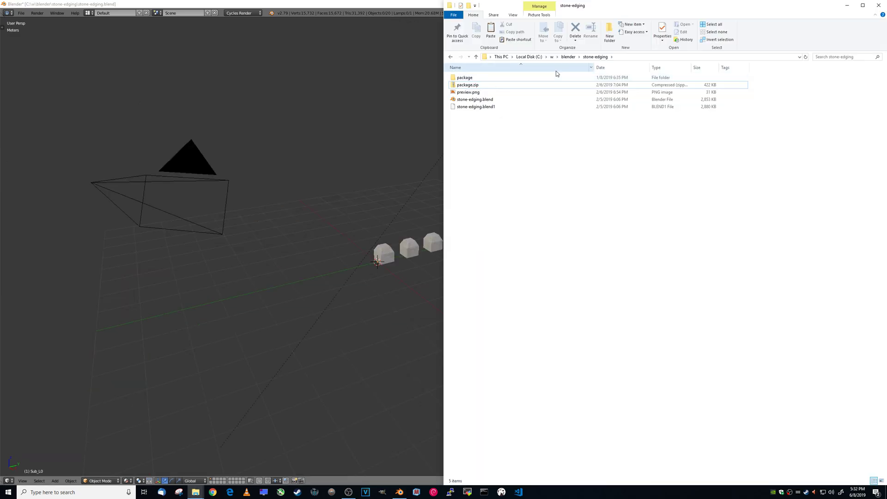
Step: In File Explorer, delete package.zip from the stone-edging folder and stone-edging.fbx from its package subfolder
{"action": "left_click", "coordinate": [474, 86]}
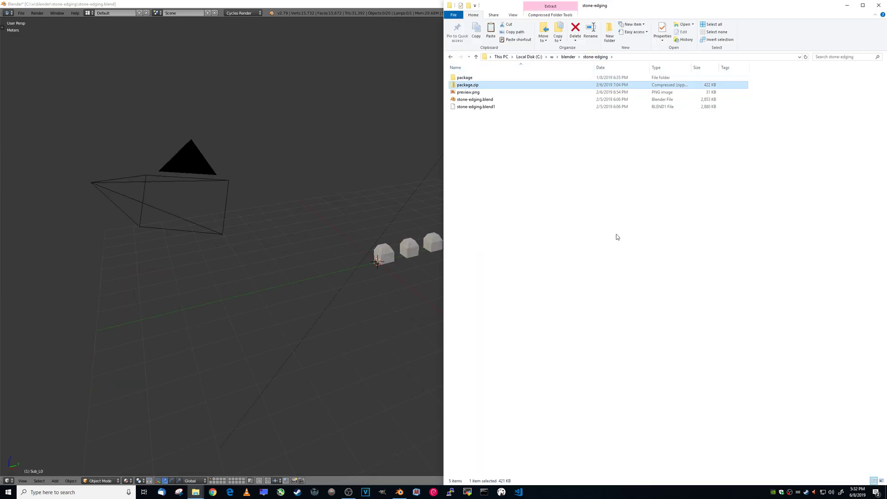
{"action": "key", "text": "Delete"}
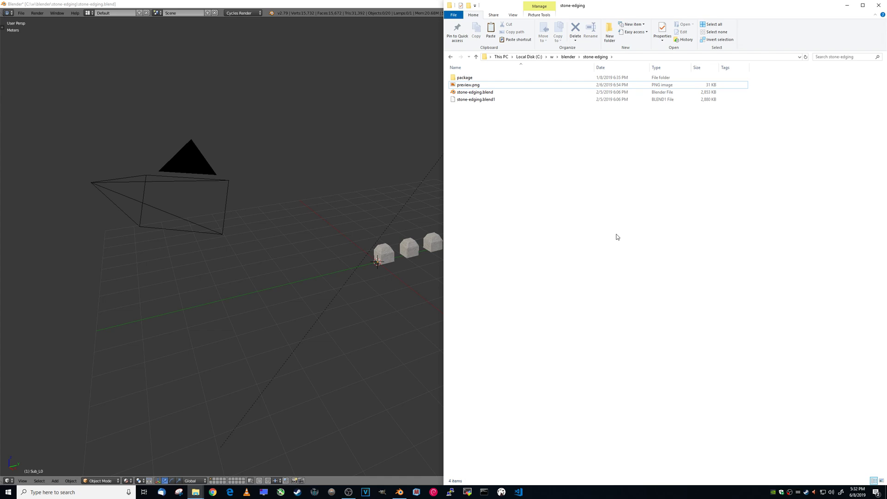
{"action": "double_click", "coordinate": [465, 78]}
{"action": "left_click", "coordinate": [471, 93]}
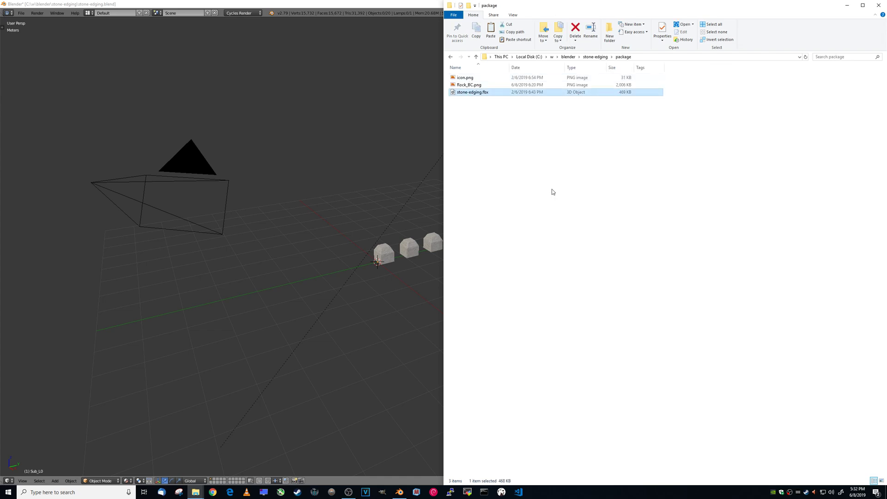
{"action": "key", "text": "Delete"}
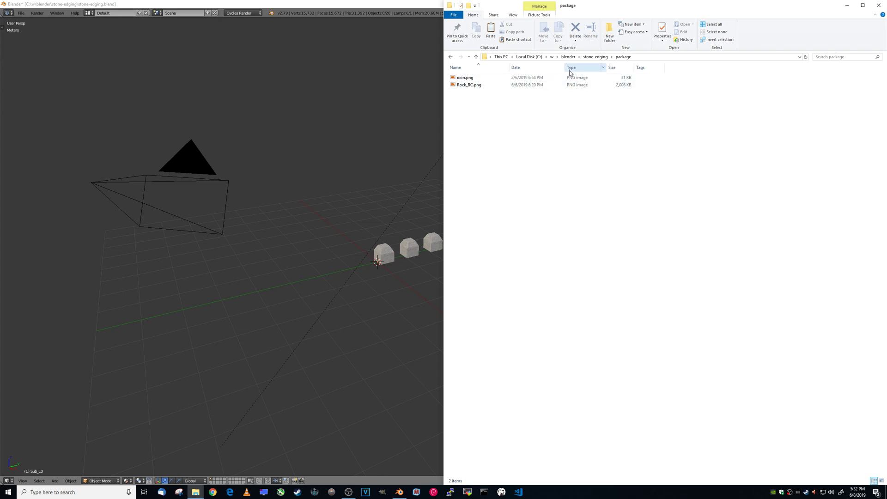
{"action": "left_click", "coordinate": [601, 58]}
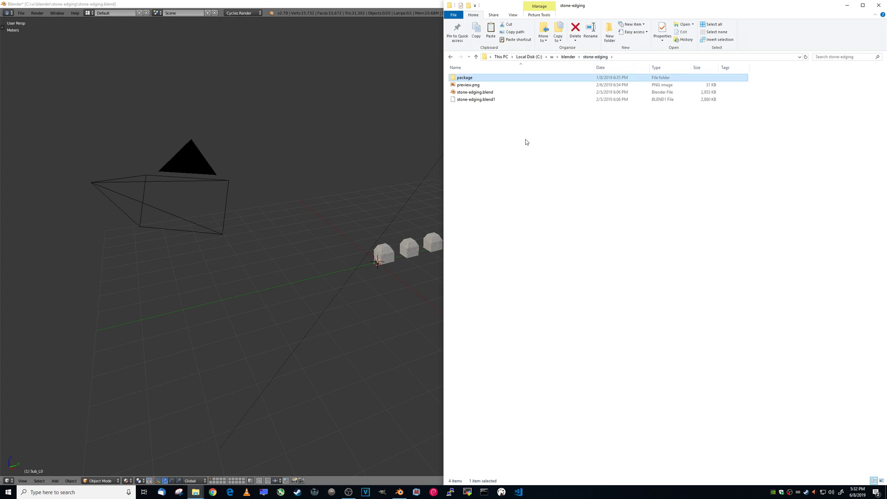
Step: Return to Blender and select all Bevel, Hard and Sub meshes, leaving the camera and lamp unselected
{"action": "double_click", "coordinate": [325, 3]}
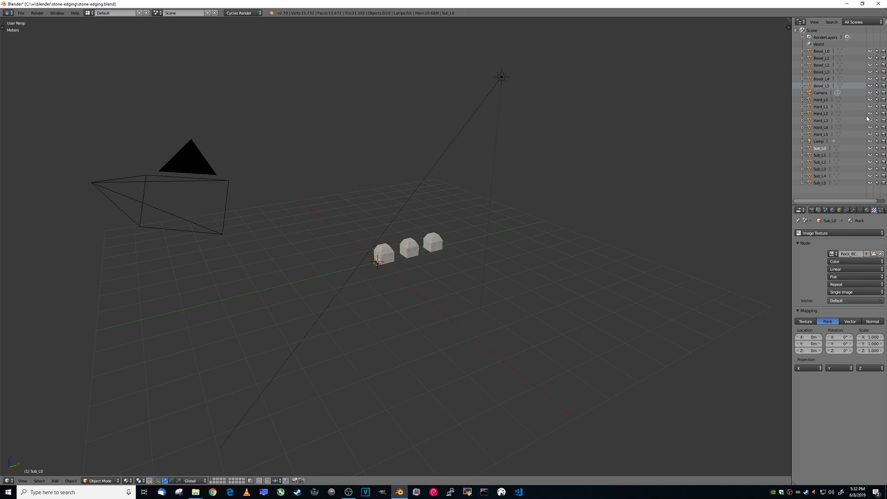
{"action": "key", "text": "a"}
{"action": "key", "text": "a"}
{"action": "key", "text": "a"}
{"action": "key", "text": "a"}
{"action": "key", "text": "a"}
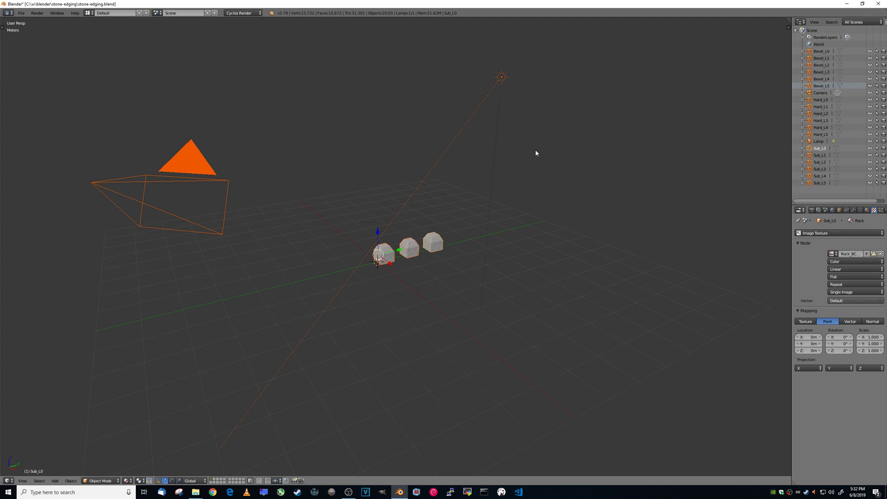
{"action": "key", "text": "a"}
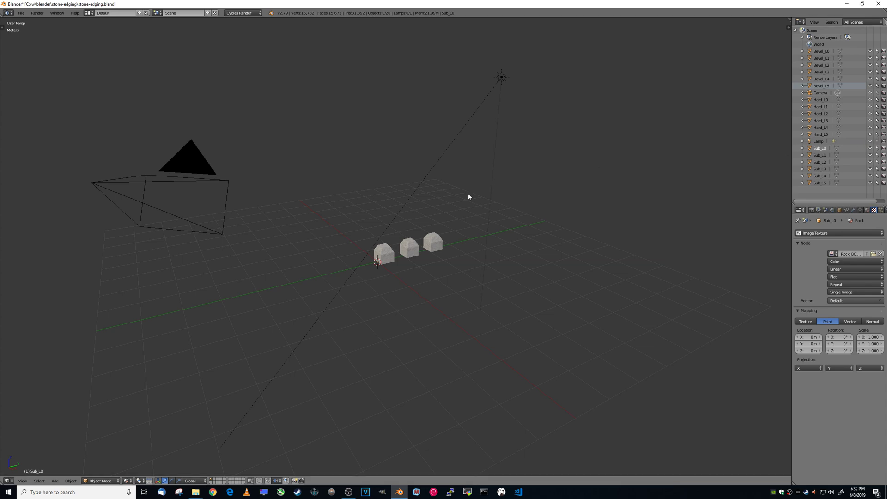
{"action": "key", "text": "a"}
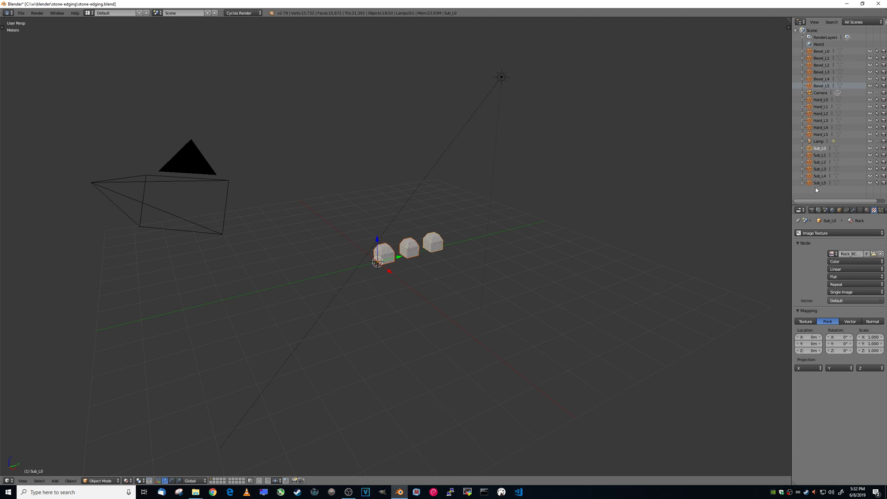
Step: Start an FBX export into the package folder and apply the Planet Coaster operator preset
{"action": "left_click", "coordinate": [22, 14]}
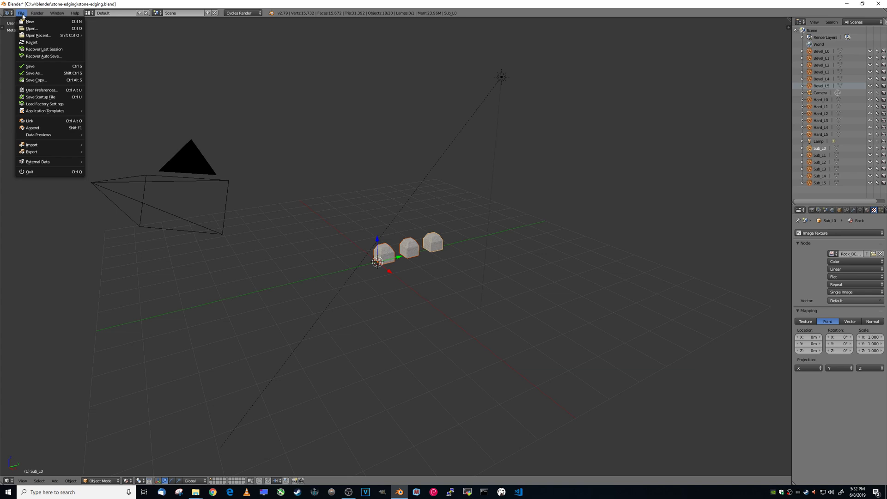
{"action": "mouse_move", "coordinate": [30, 153]}
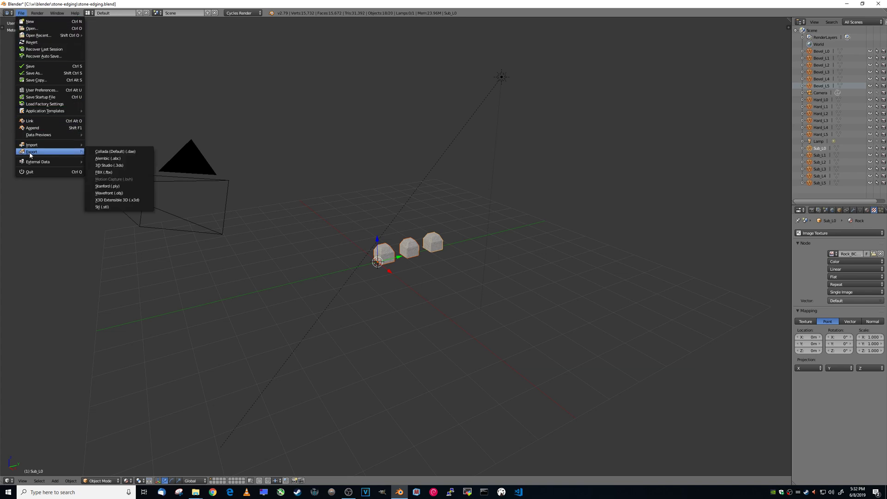
{"action": "left_click", "coordinate": [115, 172]}
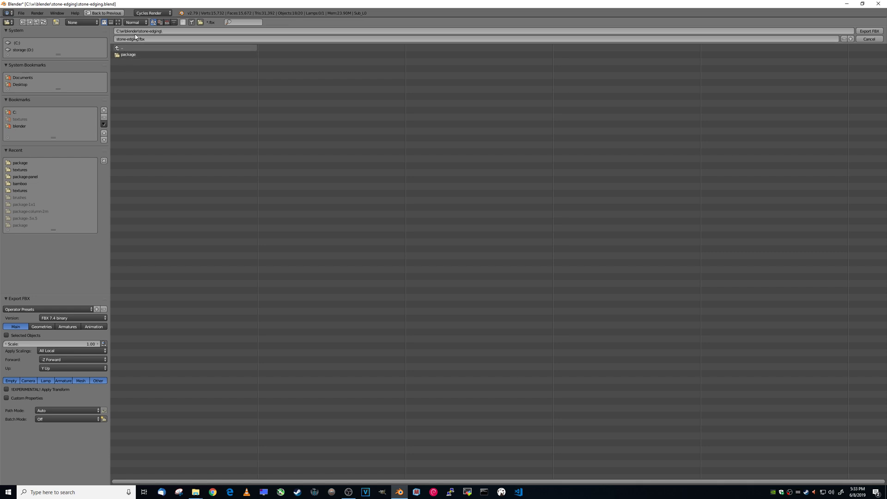
{"action": "left_click", "coordinate": [130, 55]}
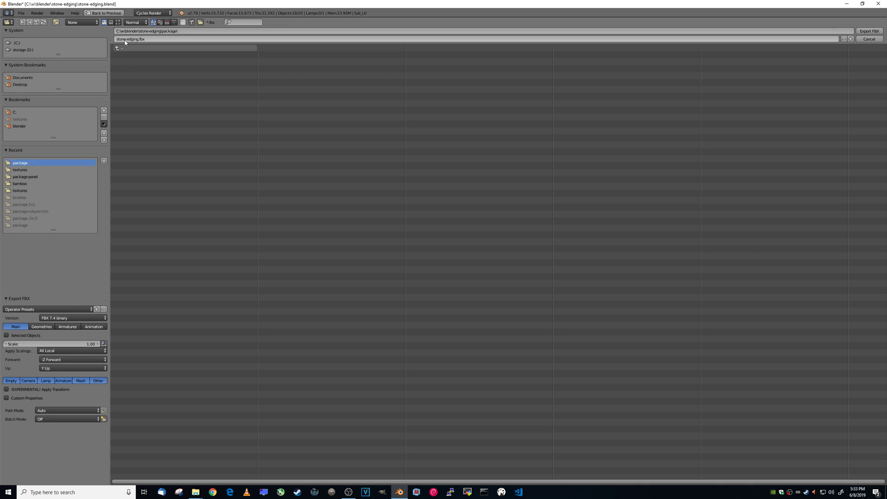
{"action": "left_click", "coordinate": [40, 311]}
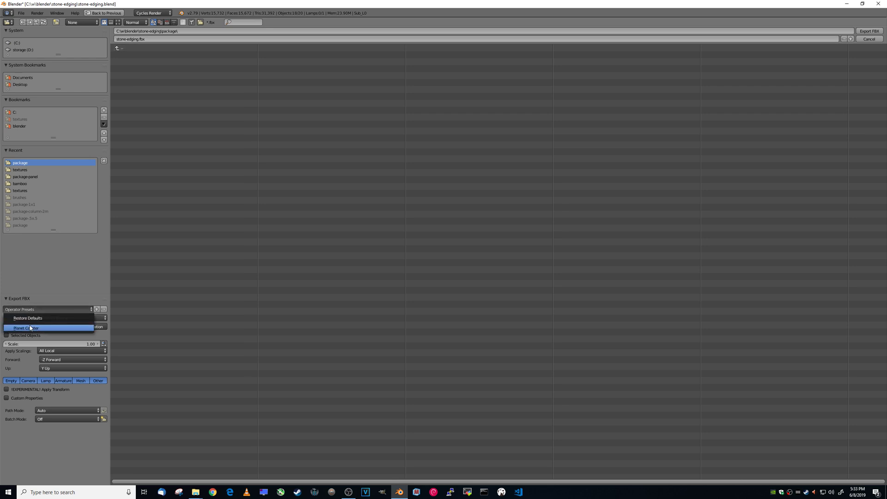
{"action": "left_click", "coordinate": [30, 328]}
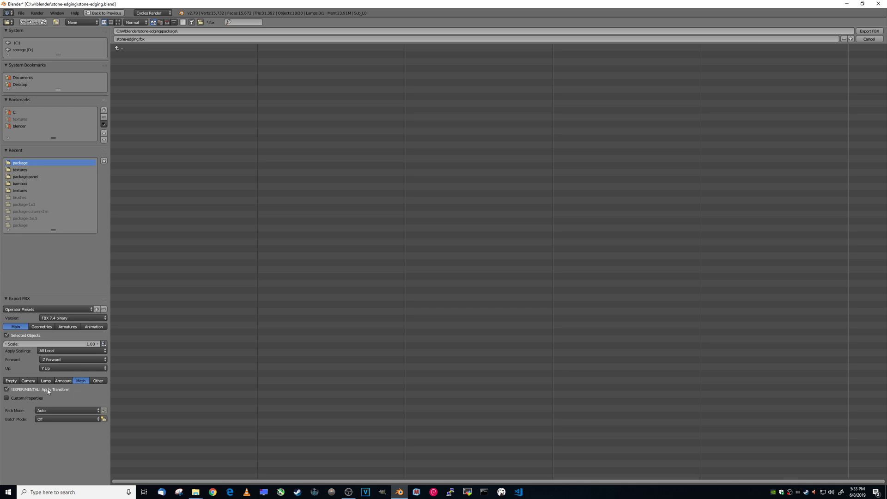
Step: Review the geometry, armature and animation export settings, and export the selected meshes as stone-edging.fbx
{"action": "left_click", "coordinate": [40, 327]}
{"action": "left_click", "coordinate": [63, 328]}
{"action": "left_click", "coordinate": [98, 328]}
{"action": "left_click", "coordinate": [18, 328]}
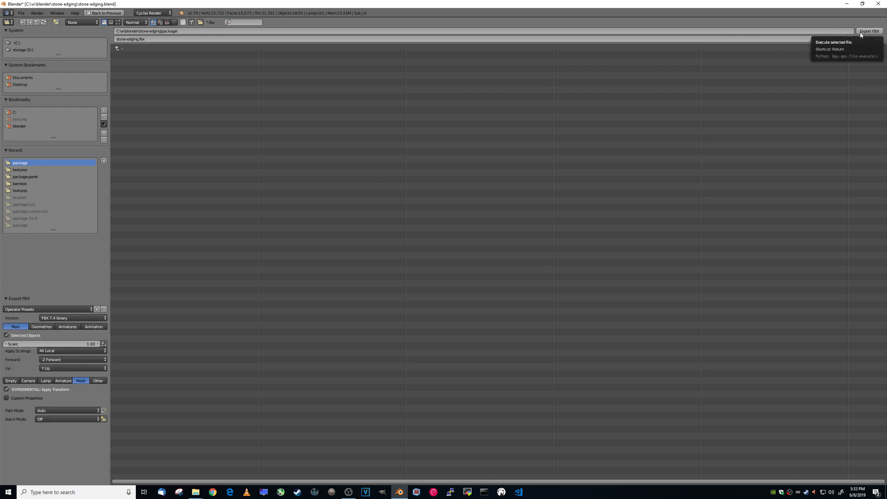
{"action": "left_click", "coordinate": [46, 309]}
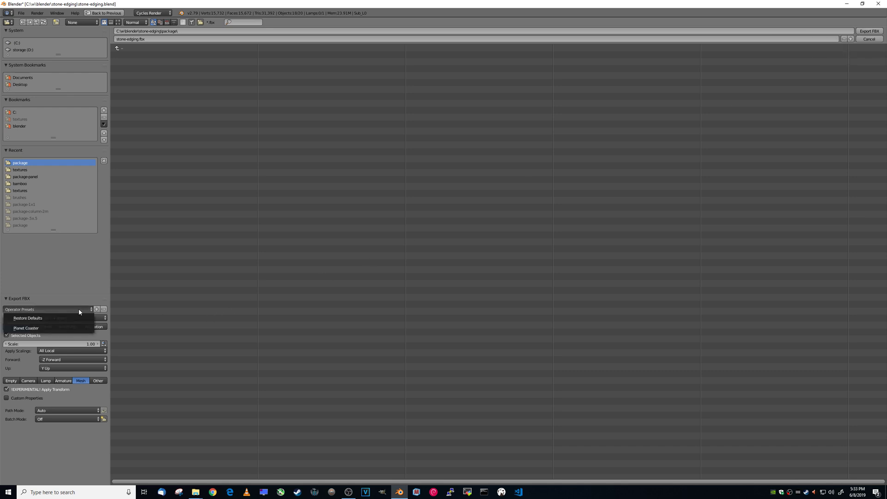
{"action": "left_click", "coordinate": [869, 31]}
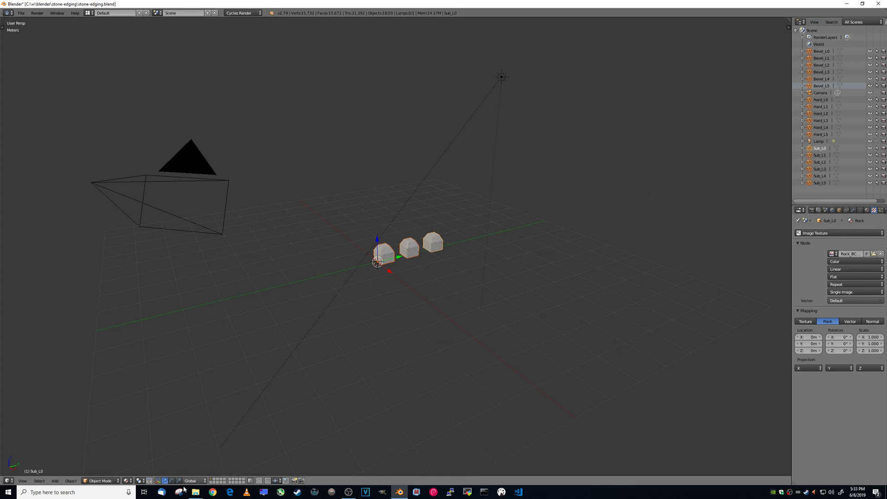
Step: In File Explorer, check the contents of the package folder and compress the folder to package.zip with 7-Zip
{"action": "mouse_move", "coordinate": [193, 494]}
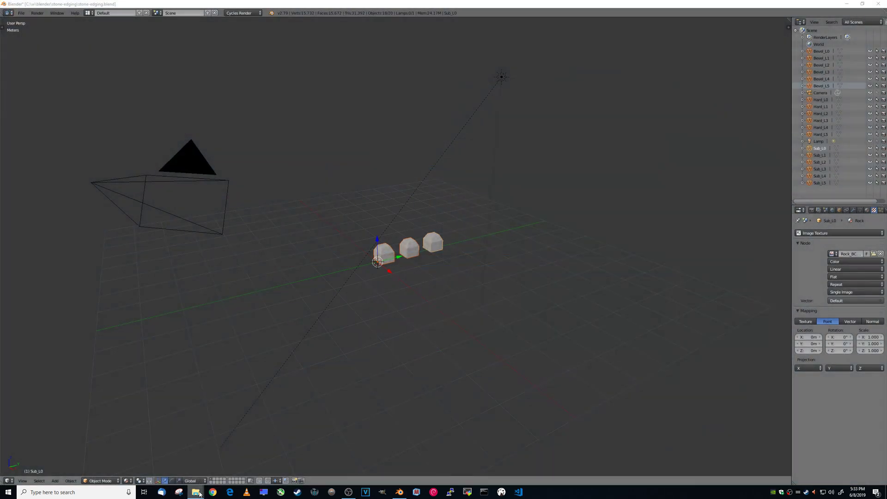
{"action": "left_click", "coordinate": [197, 465]}
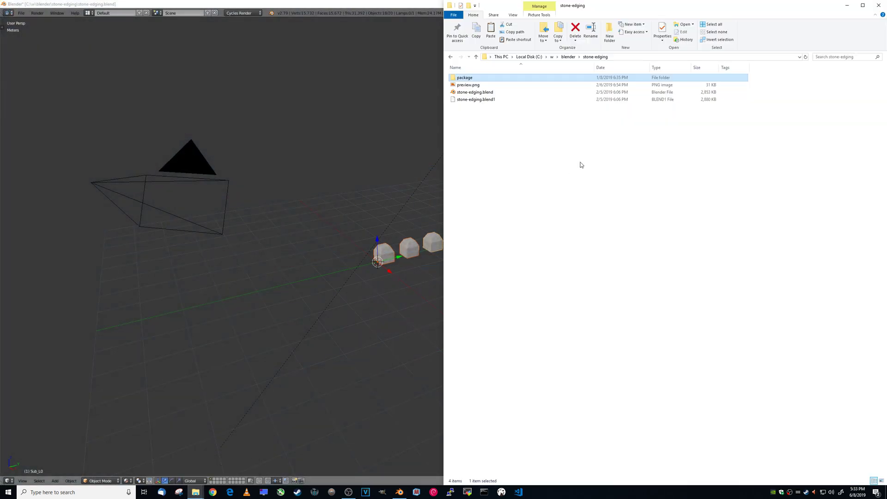
{"action": "double_click", "coordinate": [465, 78]}
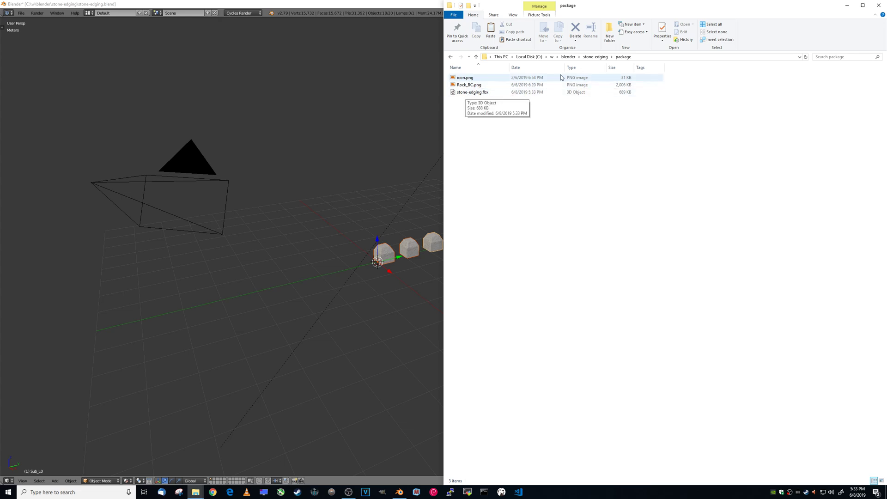
{"action": "left_click", "coordinate": [594, 57]}
{"action": "right_click", "coordinate": [471, 78]}
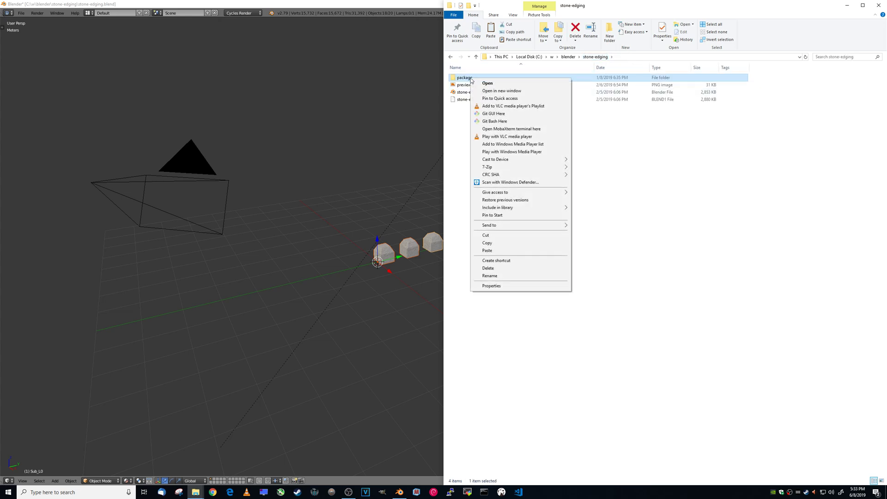
{"action": "mouse_move", "coordinate": [492, 170]}
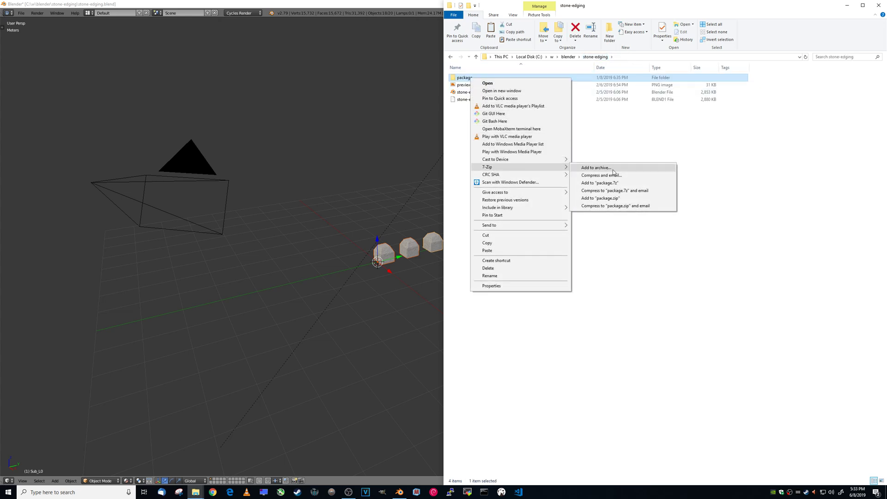
{"action": "left_click", "coordinate": [610, 198]}
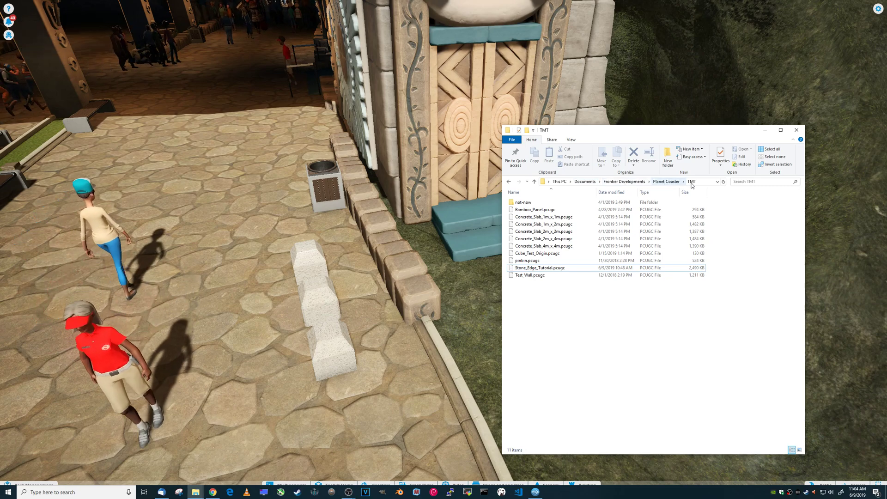
Step: Select the Stone_Edge_Tutorial.pcugc file in the Planet Coaster TMT folder
{"action": "left_click", "coordinate": [648, 269]}
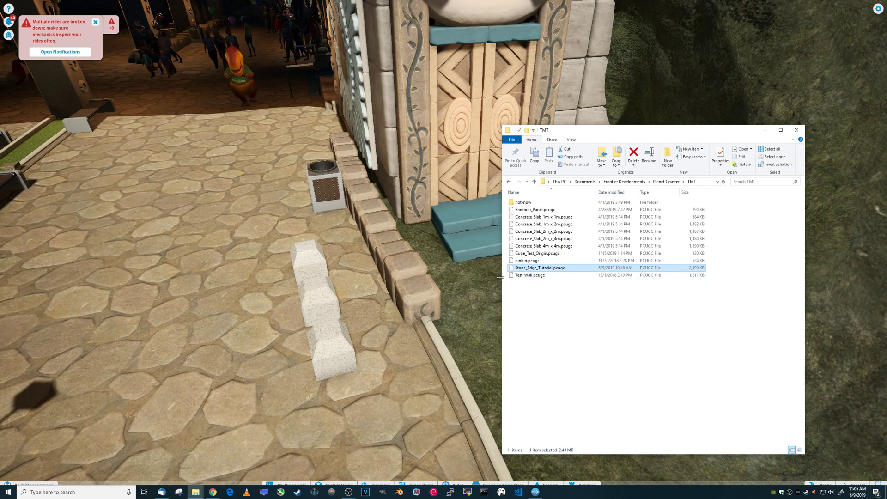
Step: Switch to Planet Coaster and examine the three imported stone blocks beside the path edging from several angles
{"action": "left_click", "coordinate": [399, 325]}
{"action": "key", "text": "q"}
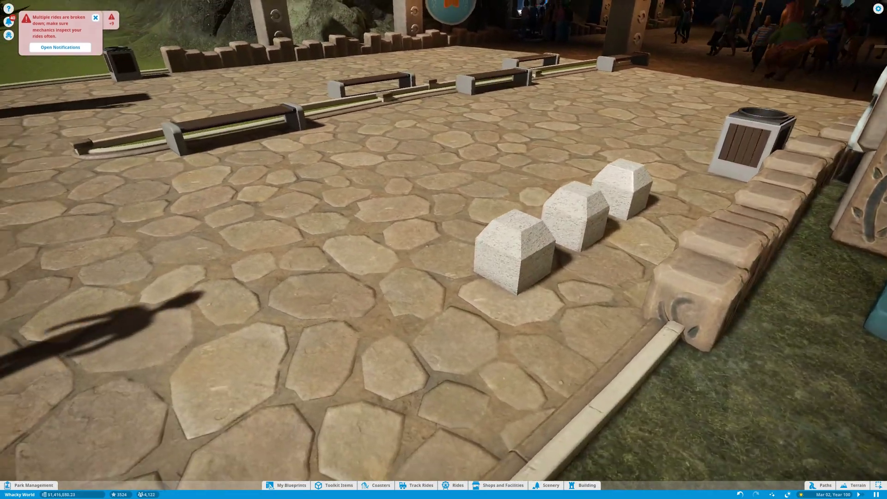
{"action": "right_click_drag", "start_coordinate": [380, 336], "coordinate": [380, 337]}
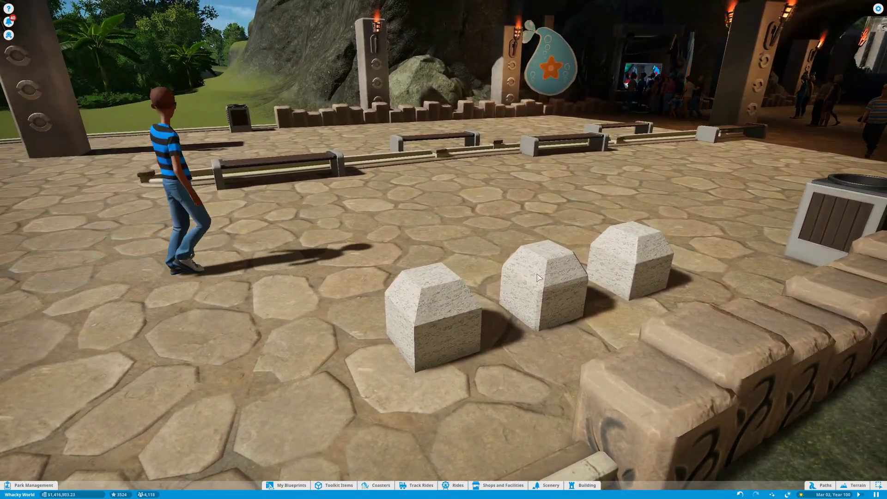
{"action": "middle_click_drag", "start_coordinate": [601, 275], "coordinate": [781, 278]}
{"action": "scroll", "coordinate": [444, 250], "scroll_direction": "down", "scroll_amount": 5}
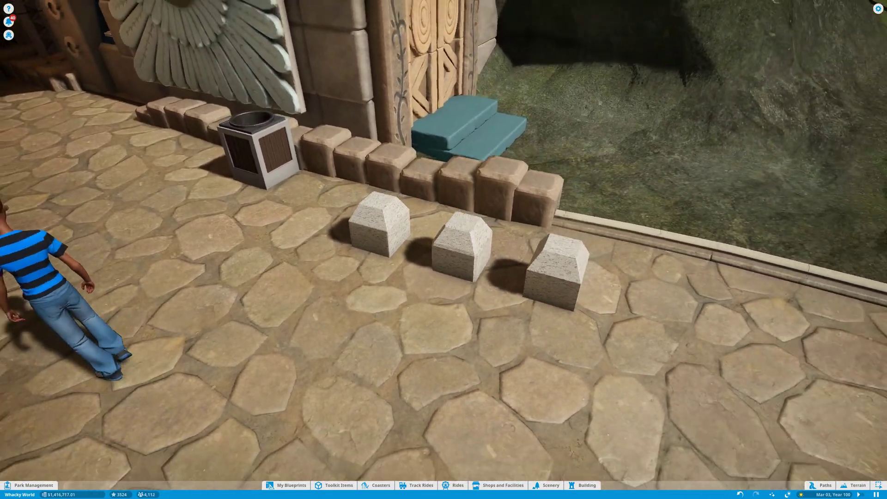
{"action": "scroll", "coordinate": [550, 240], "scroll_direction": "down", "scroll_amount": 3}
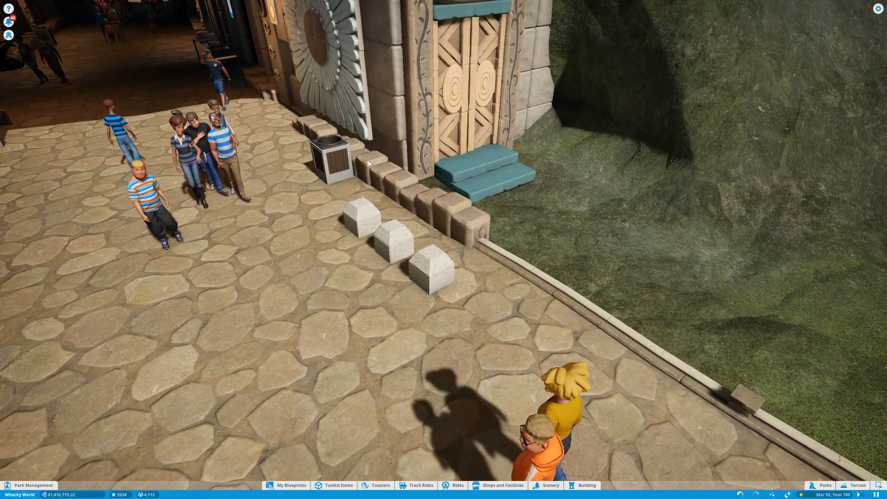
{"action": "middle_click_drag", "start_coordinate": [425, 203], "coordinate": [363, 240]}
{"action": "scroll", "coordinate": [443, 250], "scroll_direction": "down", "scroll_amount": 3}
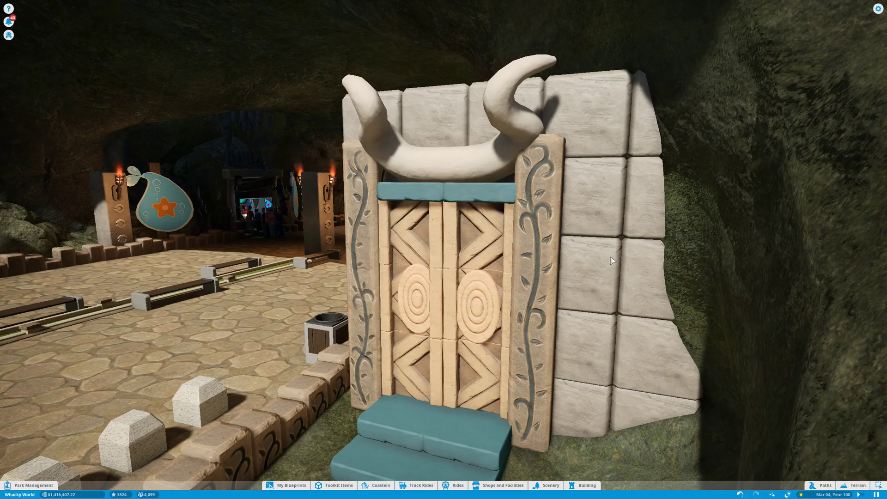
Step: Examine the carved doorway, its teal steps and the neighbouring edging stones up close
{"action": "middle_click_drag", "start_coordinate": [589, 302], "coordinate": [573, 309]}
{"action": "scroll", "coordinate": [583, 345], "scroll_direction": "up", "scroll_amount": 3}
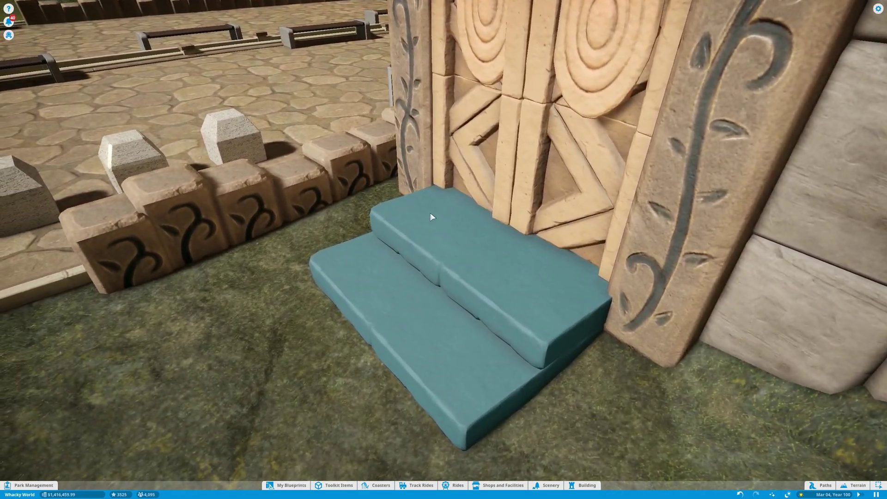
{"action": "middle_click_drag", "start_coordinate": [573, 309], "coordinate": [344, 186]}
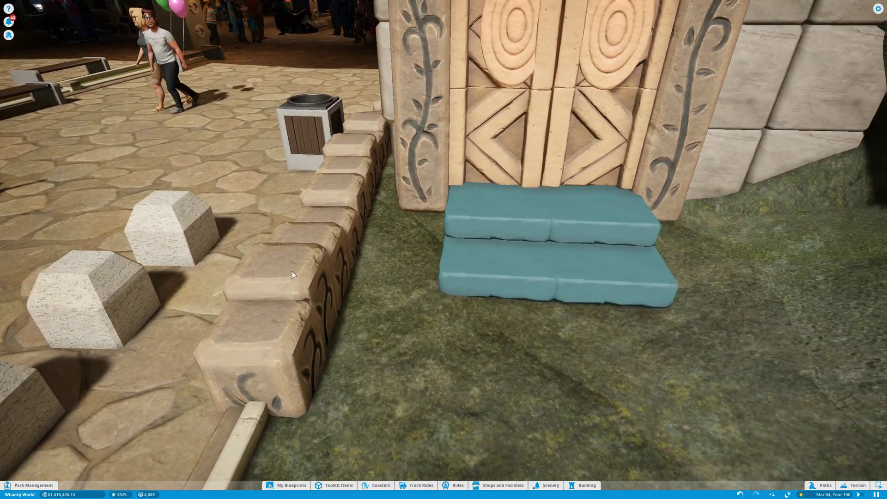
{"action": "mouse_move", "coordinate": [294, 281]}
{"action": "middle_mouse_down"}
{"action": "mouse_move", "coordinate": [189, 296]}
{"action": "mouse_move", "coordinate": [439, 304]}
{"action": "mouse_move", "coordinate": [490, 365]}
{"action": "mouse_move", "coordinate": [285, 275]}
{"action": "middle_mouse_up"}
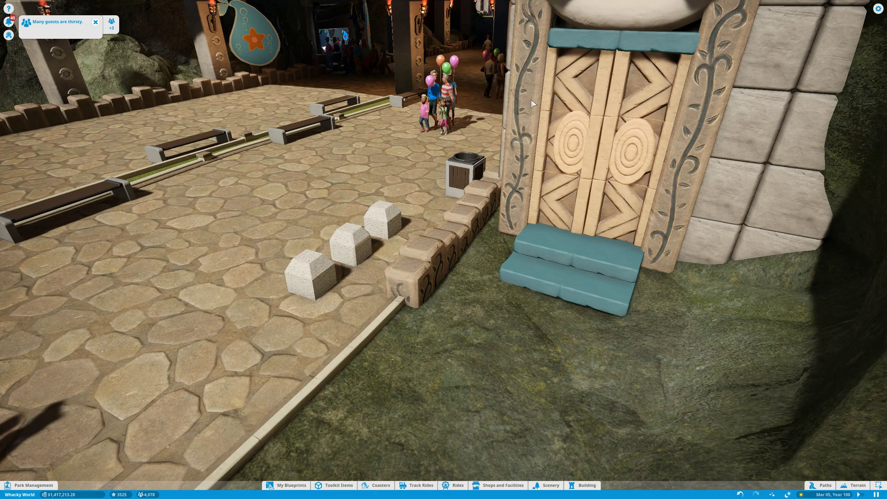
{"action": "scroll", "coordinate": [483, 212], "scroll_direction": "up", "scroll_amount": 2}
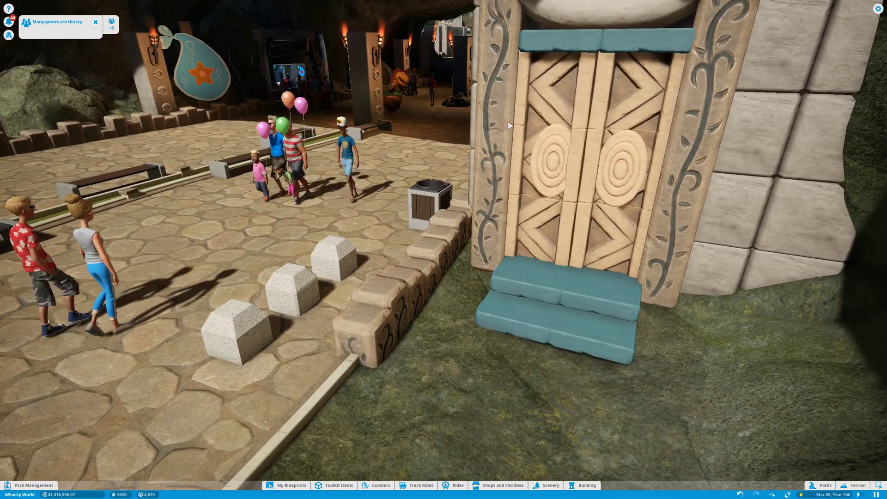
{"action": "scroll", "coordinate": [509, 125], "scroll_direction": "up", "scroll_amount": 5}
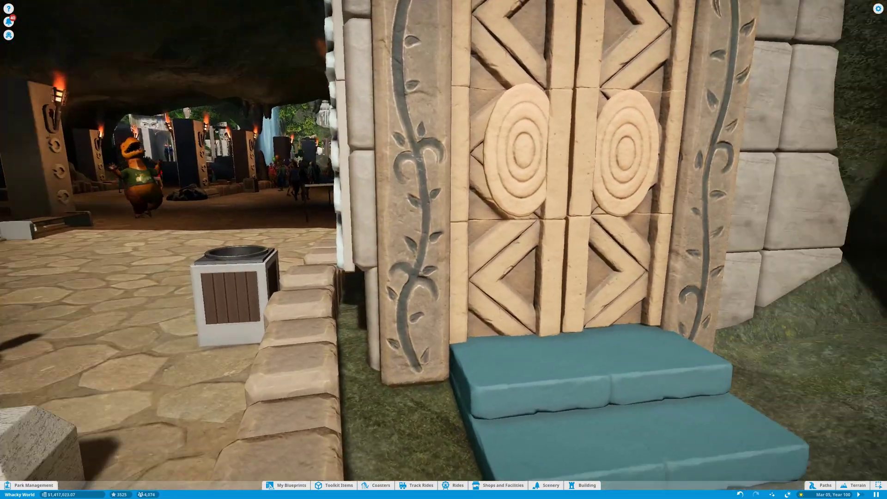
{"action": "scroll", "coordinate": [444, 250], "scroll_direction": "up", "scroll_amount": 5}
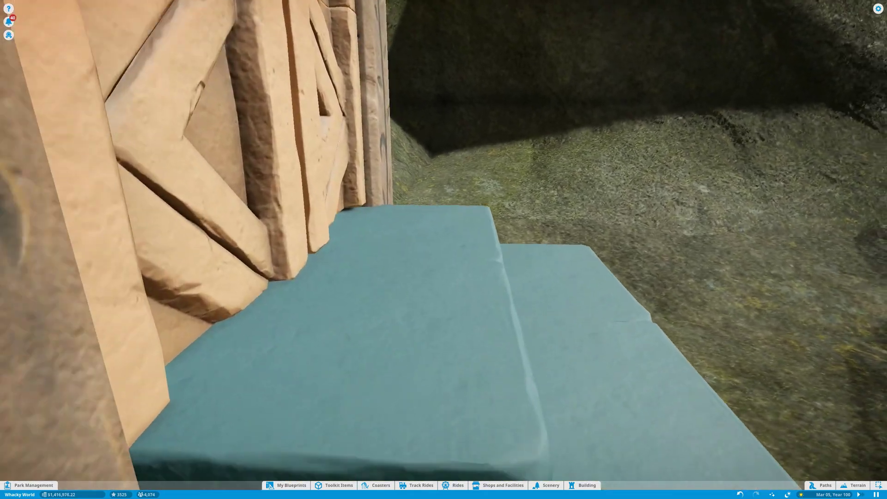
{"action": "scroll", "coordinate": [508, 123], "scroll_direction": "down", "scroll_amount": 3}
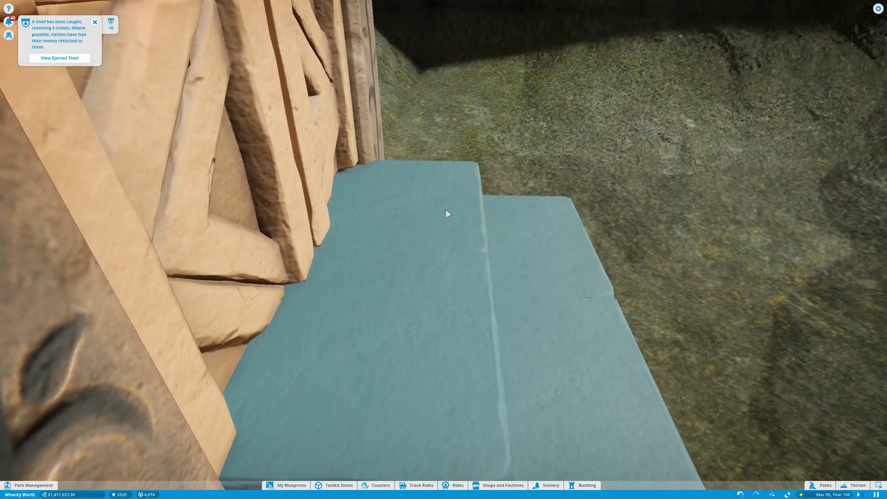
{"action": "mouse_move", "coordinate": [414, 266]}
{"action": "right_mouse_down"}
{"action": "mouse_move", "coordinate": [414, 308]}
{"action": "mouse_move", "coordinate": [552, 307]}
{"action": "mouse_move", "coordinate": [429, 264]}
{"action": "right_mouse_up"}
Step: Examine the stone blocks and the doorway area from path level and from a distance
{"action": "right_click_drag", "start_coordinate": [524, 250], "coordinate": [507, 270]}
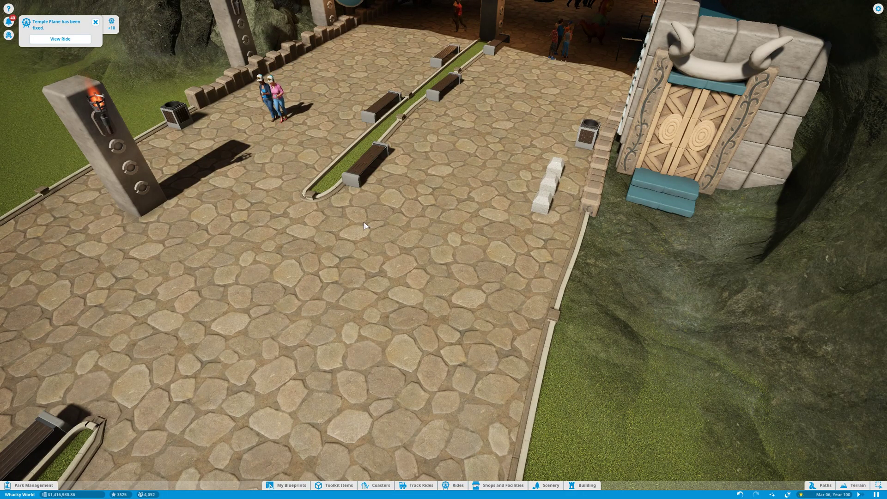
{"action": "right_click_drag", "start_coordinate": [508, 270], "coordinate": [506, 319]}
{"action": "key", "text": "a"}
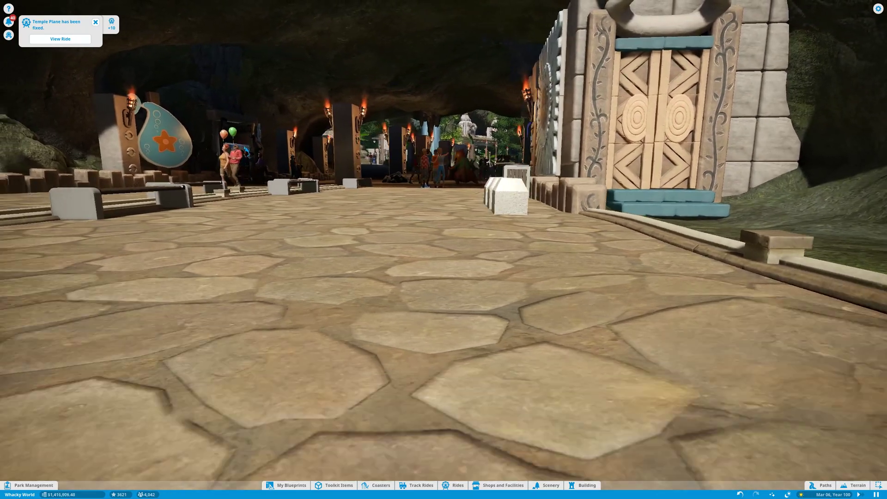
{"action": "key", "text": "f"}
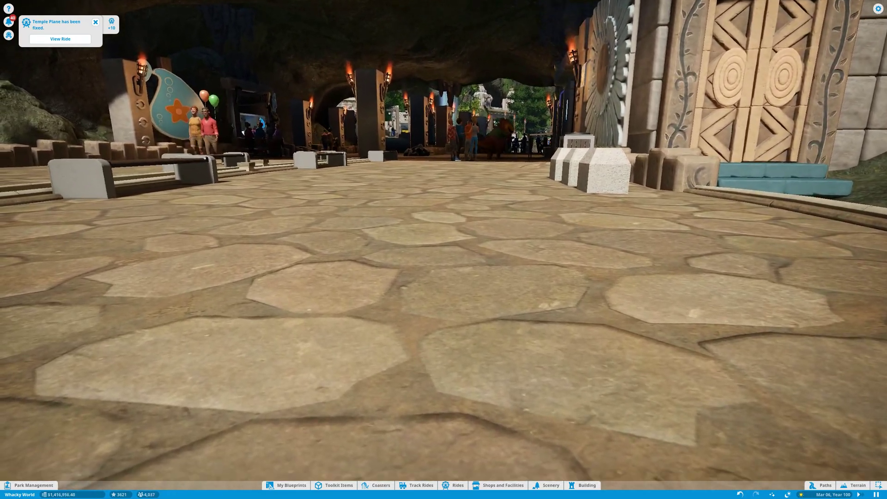
{"action": "key", "text": "d"}
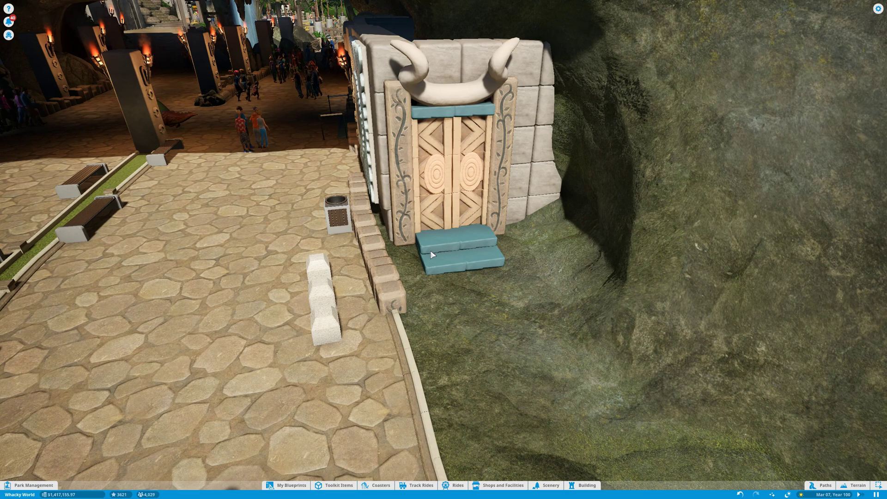
{"action": "right_click_drag", "start_coordinate": [437, 276], "coordinate": [402, 277]}
{"action": "scroll", "coordinate": [403, 277], "scroll_direction": "down", "scroll_amount": 3}
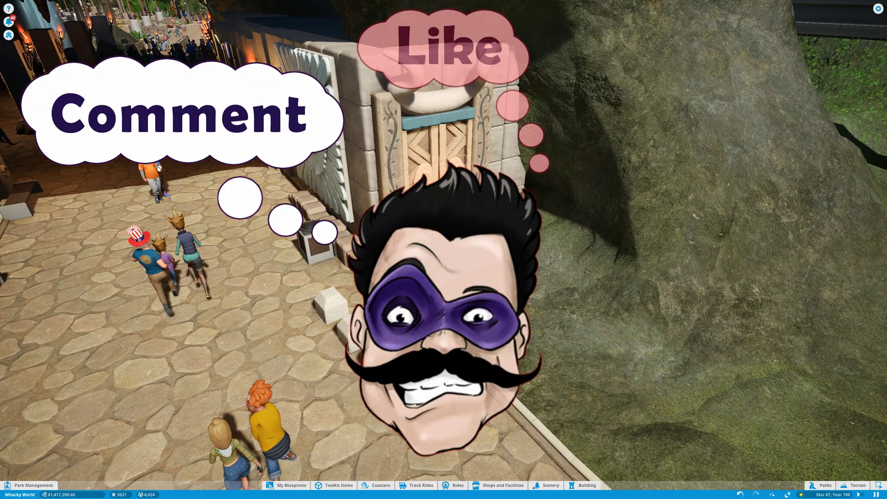
{"action": "right_click_drag", "start_coordinate": [402, 278], "coordinate": [367, 268]}
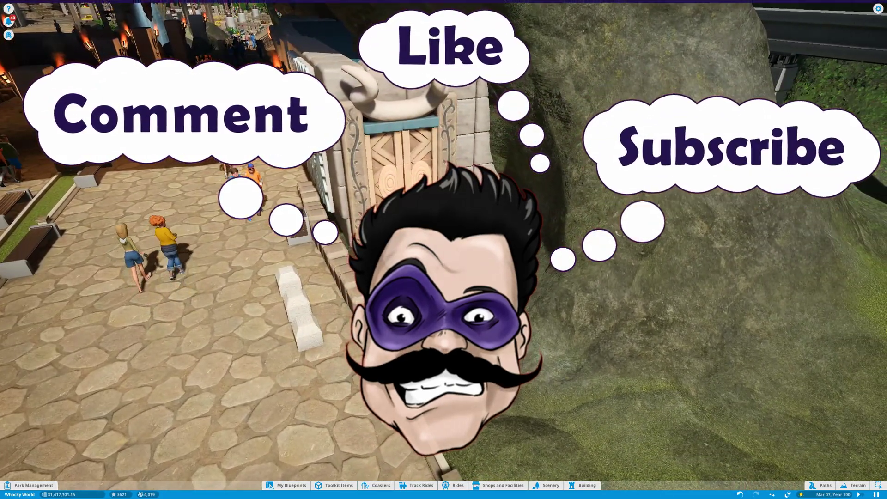